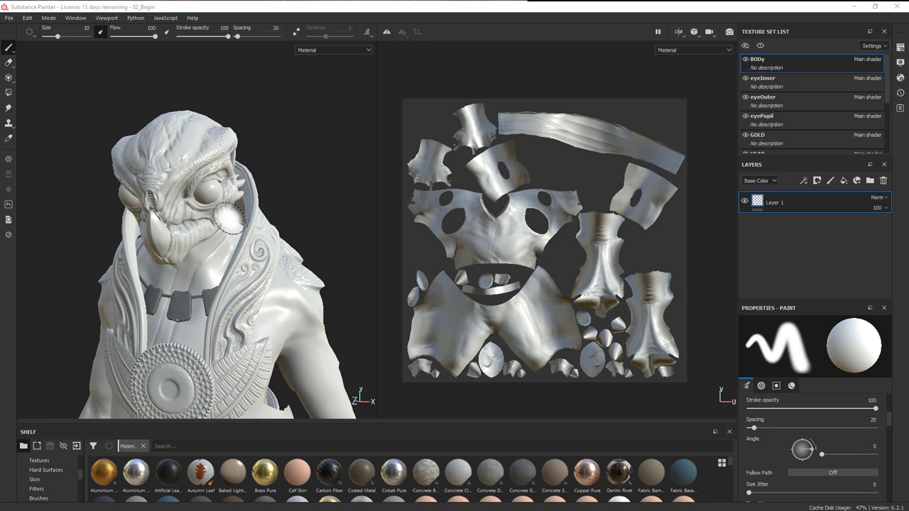
# Assign a new shader instance to the eyeOuter texture set.
pyautogui.keyDown('alt'); pyautogui.moveTo(230, 234); pyautogui.dragTo(375, 246, button='right'); pyautogui.keyUp('alt')
pyautogui.keyDown('alt'); pyautogui.moveTo(364, 245); pyautogui.dragTo(213, 213); pyautogui.keyUp('alt')
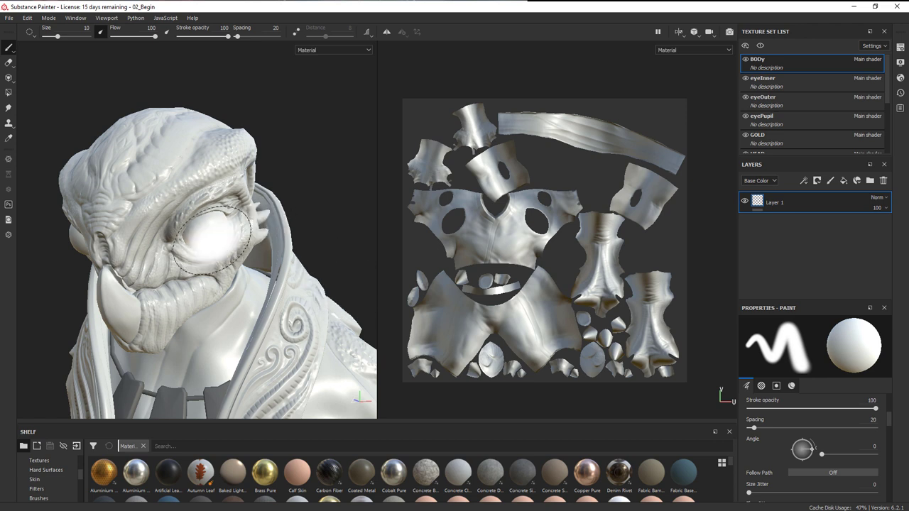
pyautogui.click(795, 98)
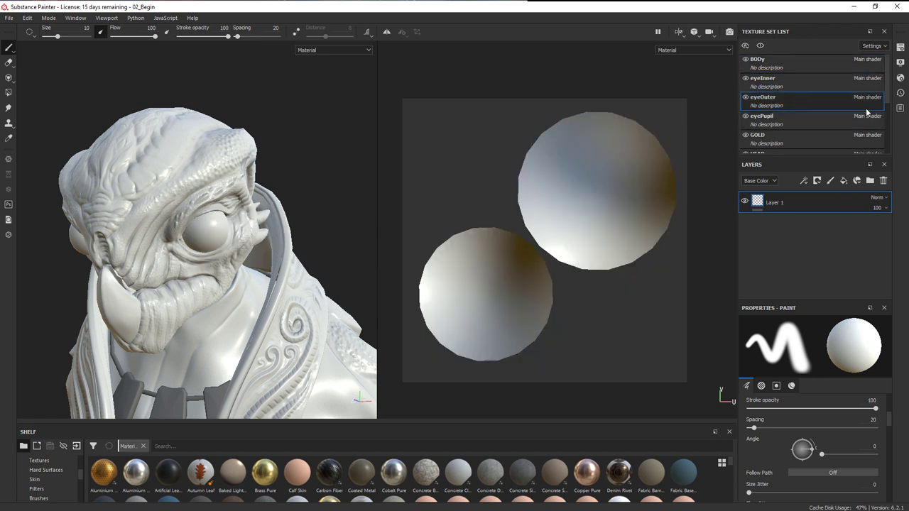
pyautogui.click(901, 48)
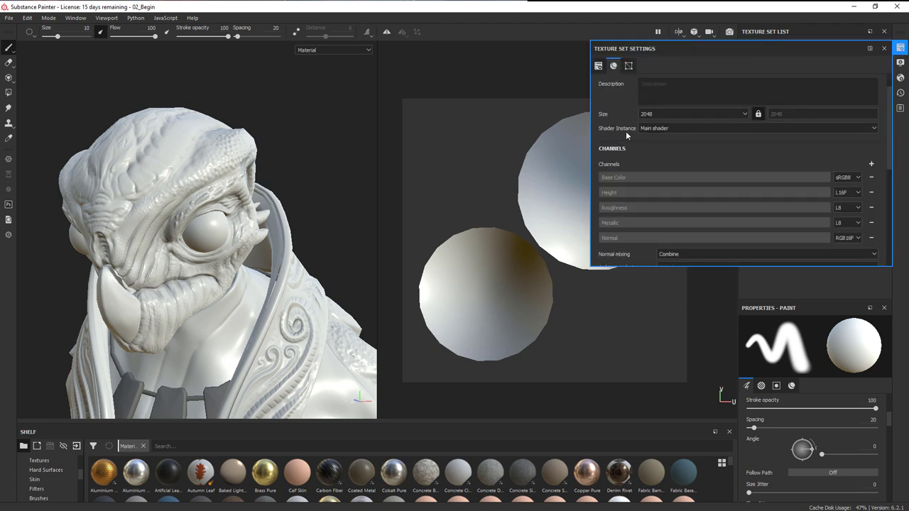
pyautogui.click(685, 130)
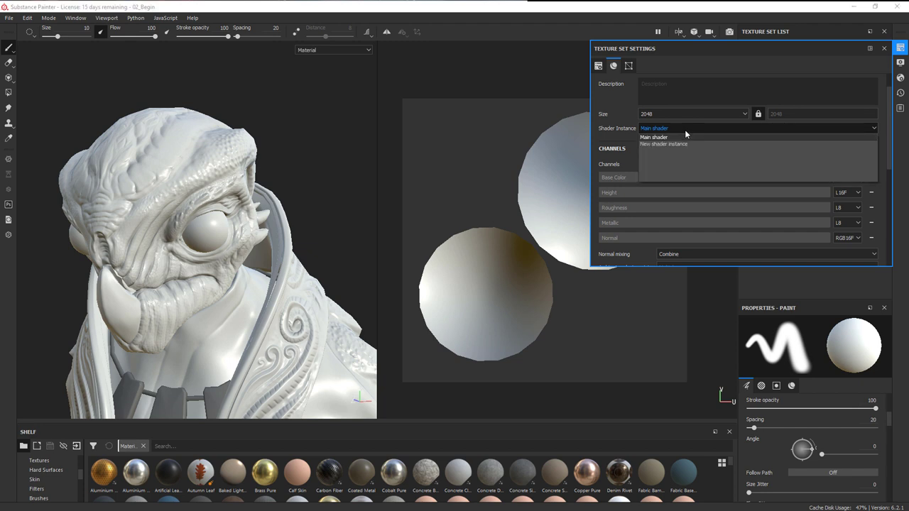
pyautogui.click(680, 144)
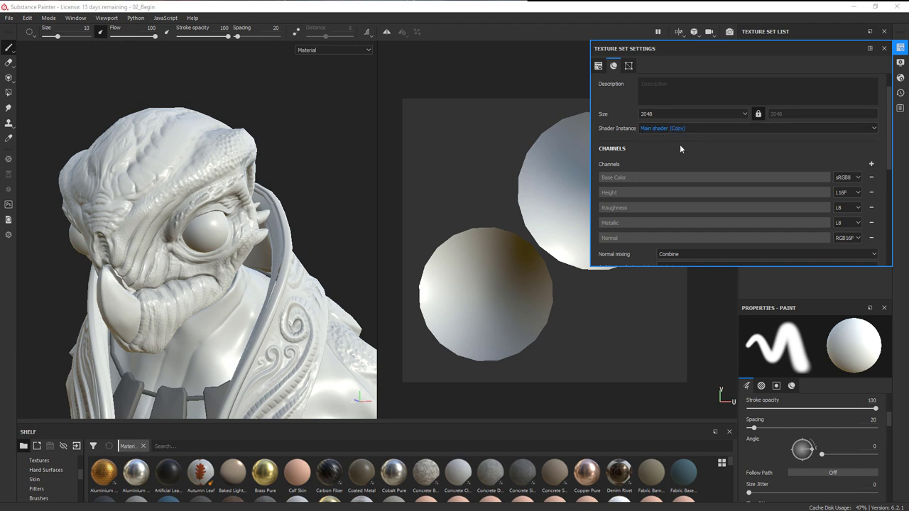
pyautogui.click(884, 49)
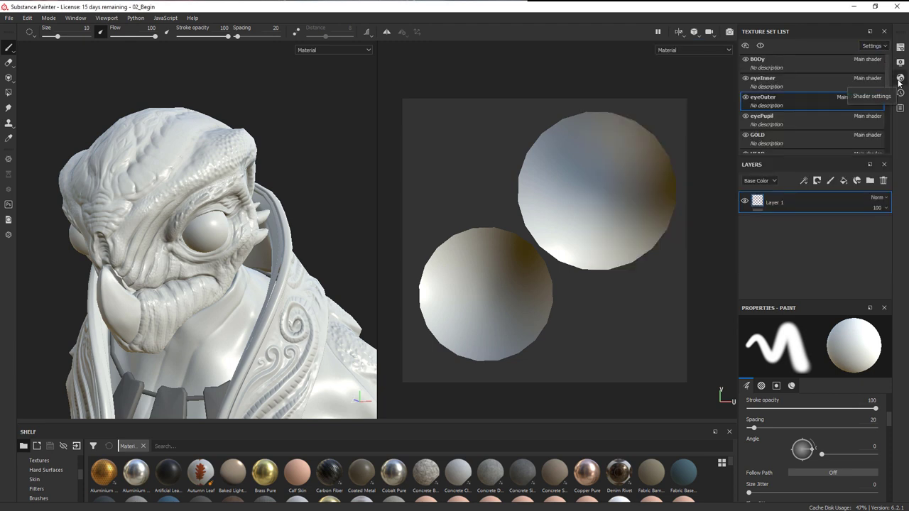
# Change the eyeOuter shader instance to the pbr-metal-rough-with-alpha-blending shader.
pyautogui.click(899, 80)
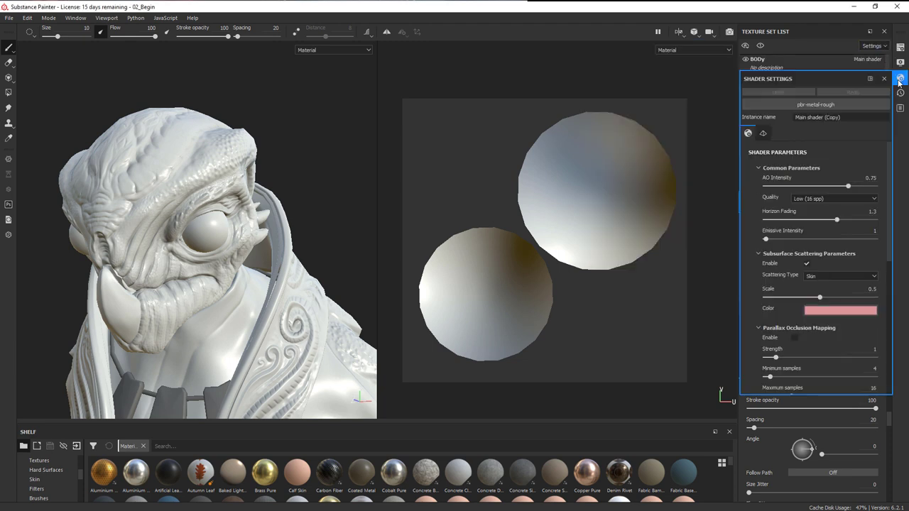
pyautogui.click(809, 106)
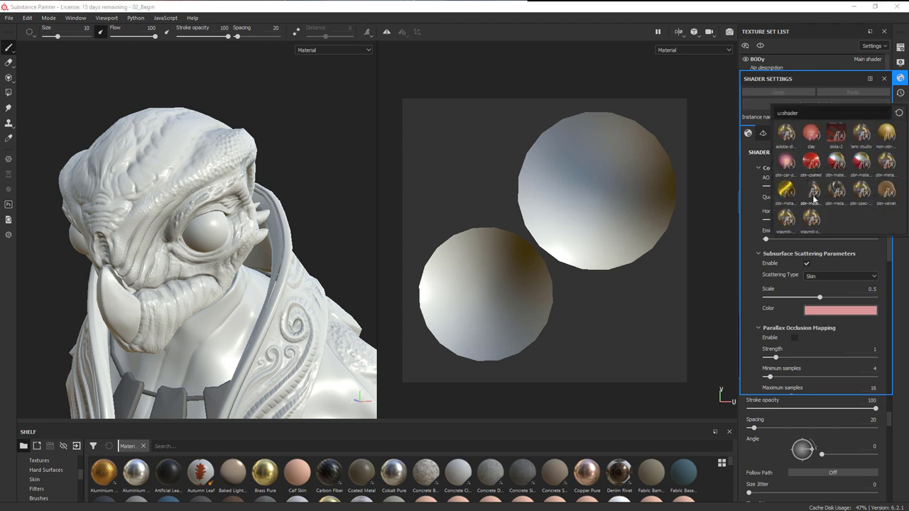
pyautogui.moveTo(814, 199)
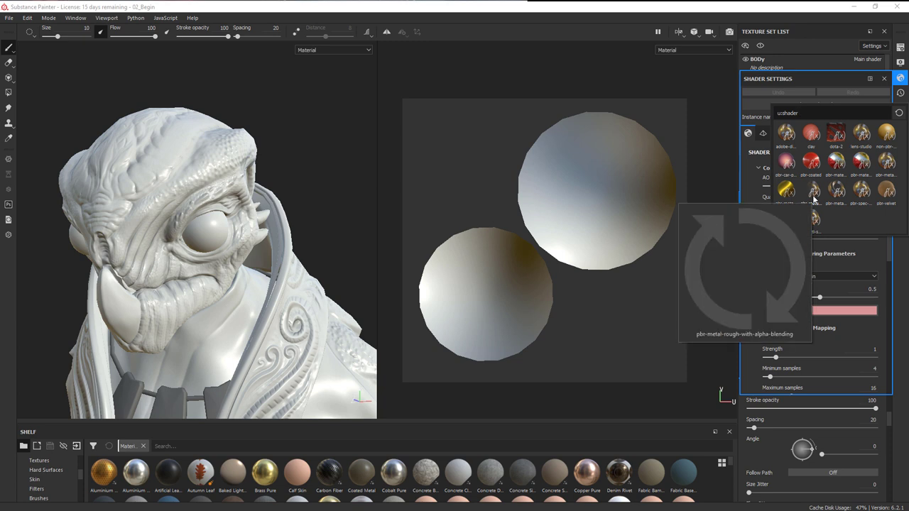
pyautogui.click(814, 198)
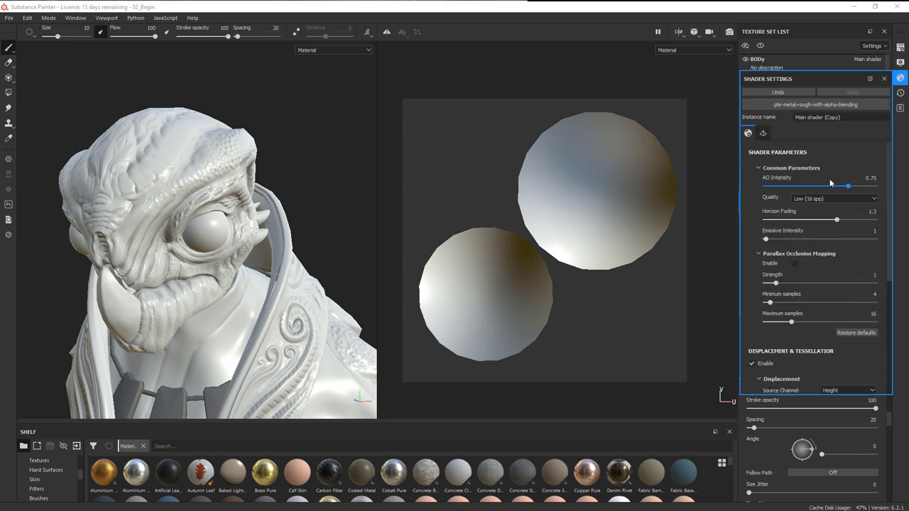
pyautogui.click(884, 78)
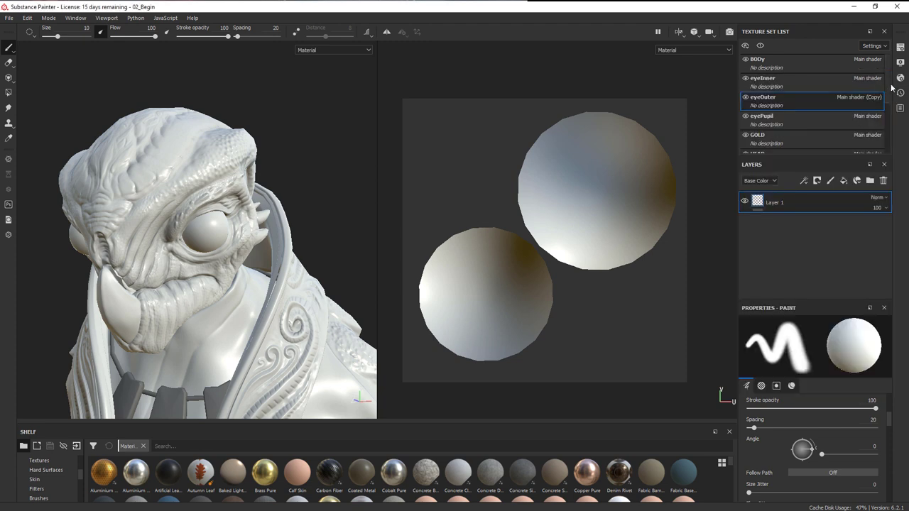
# Add an Opacity channel to the eyeOuter texture set.
pyautogui.click(900, 47)
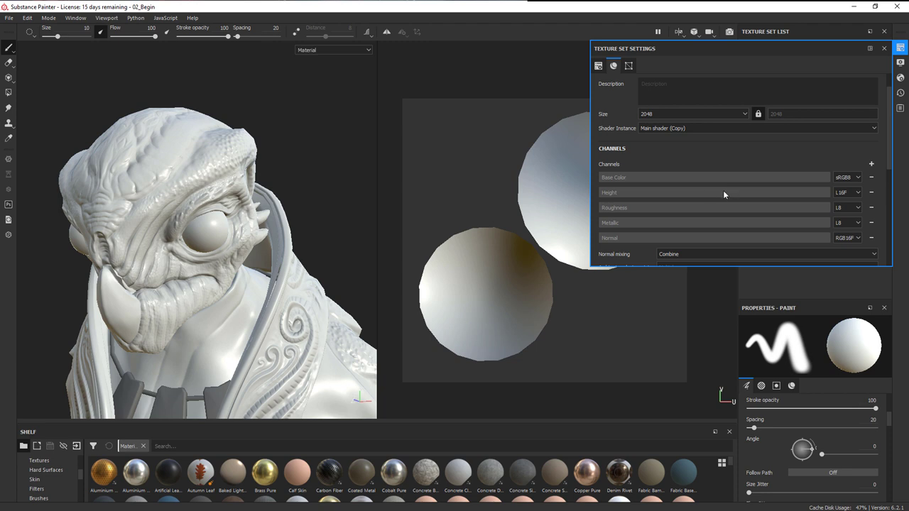
pyautogui.click(872, 164)
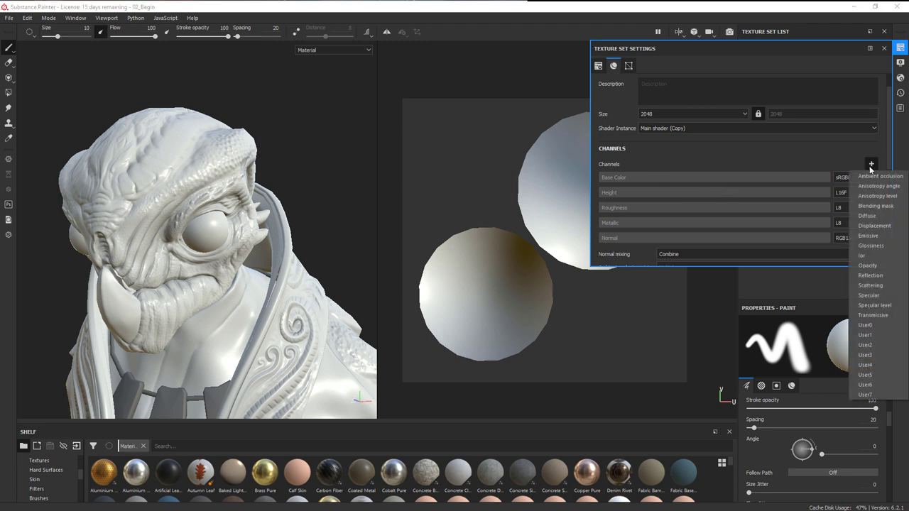
pyautogui.click(868, 266)
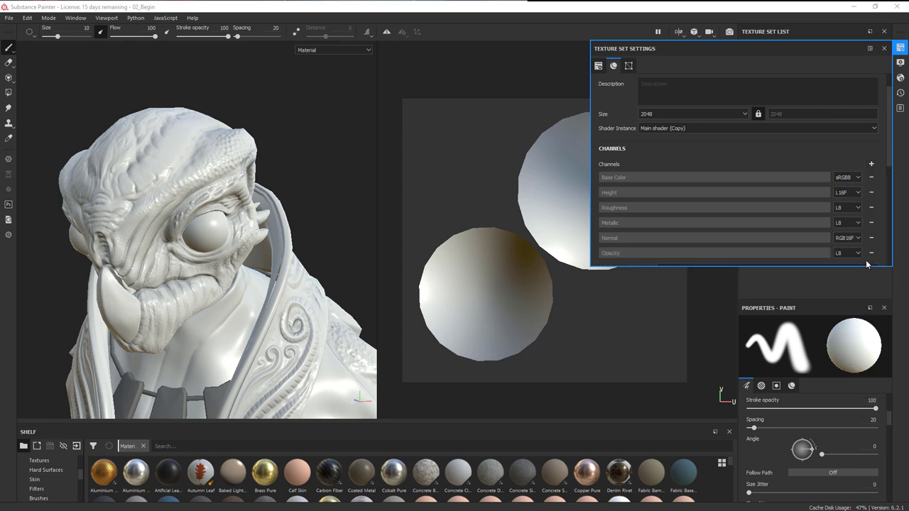
pyautogui.click(884, 48)
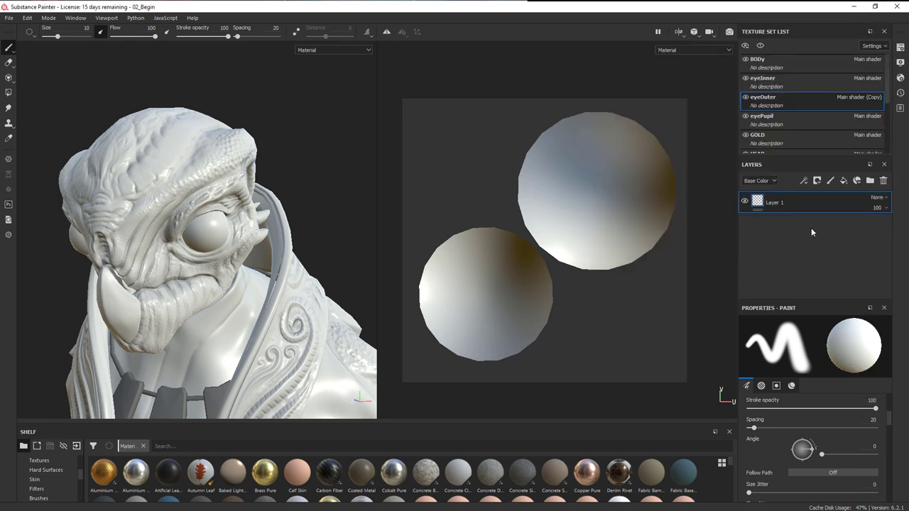
# Add a fill layer to the eyeOuter texture set and delete its empty paint layer, Layer 1.
pyautogui.click(844, 183)
pyautogui.click(877, 224)
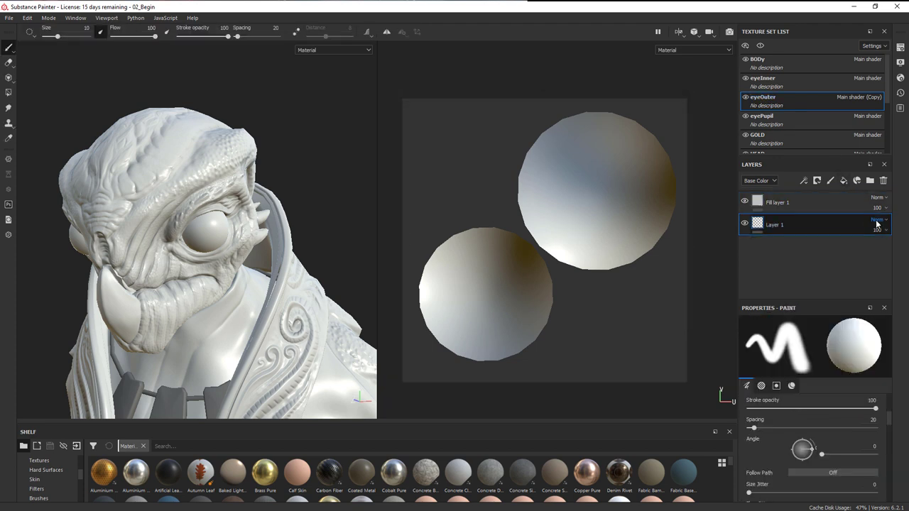
pyautogui.click(884, 181)
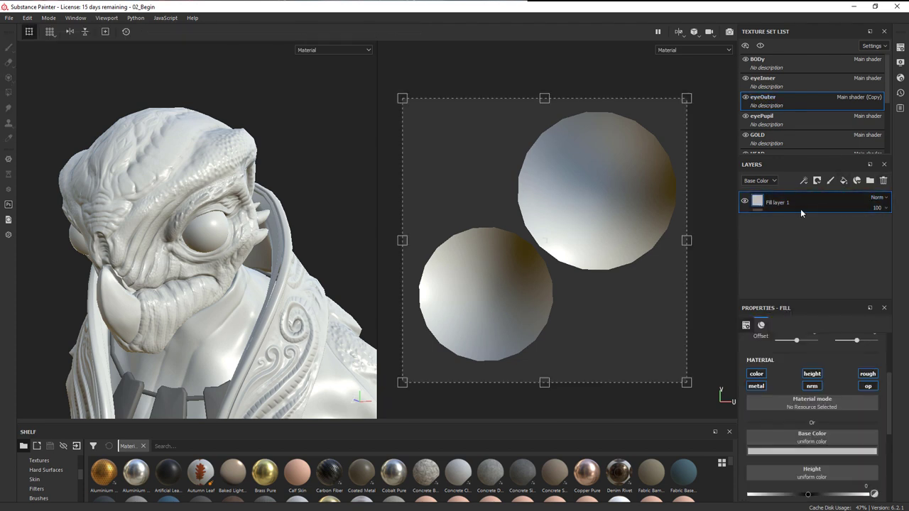
# Set the eyeOuter fill layer's base color to pure black.
pyautogui.scroll(-2, 888, 390)
pyautogui.click(824, 379)
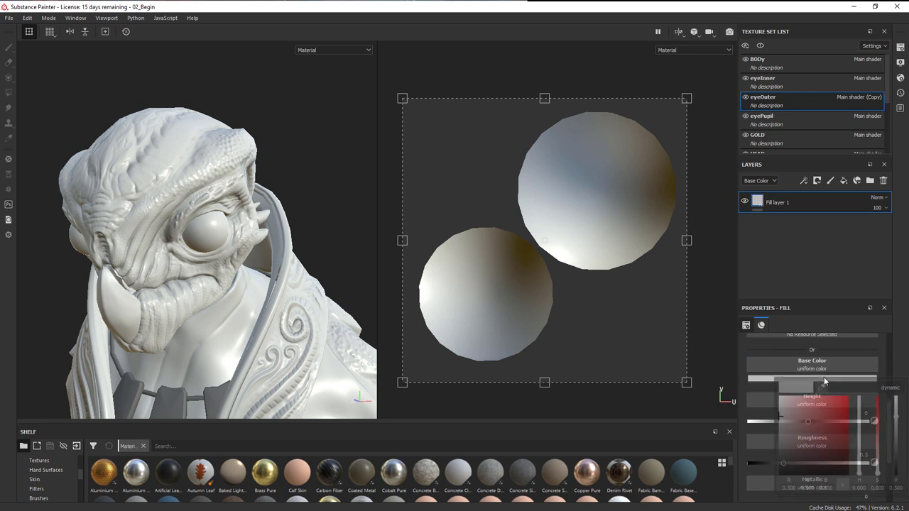
pyautogui.moveTo(813, 433); pyautogui.dragTo(773, 481)
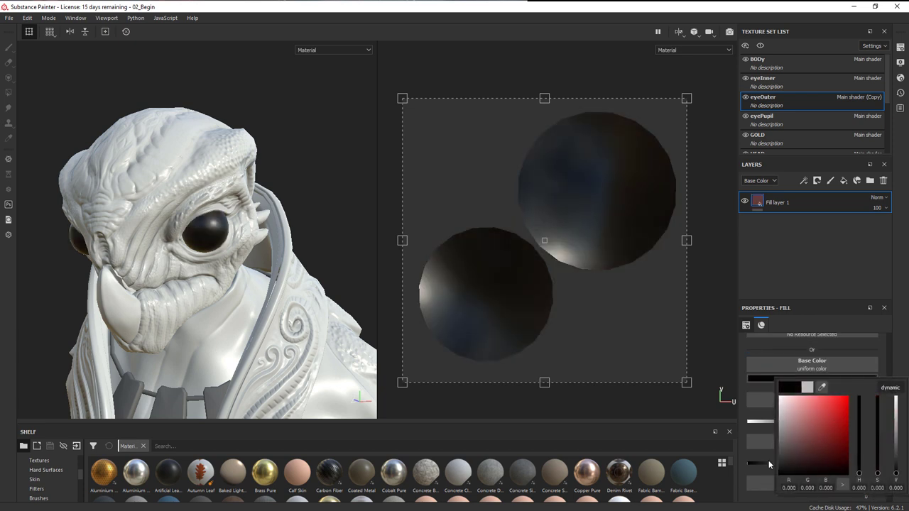
pyautogui.click(812, 284)
# Turn off the height and normal channels in the eyeOuter fill layer's material.
pyautogui.scroll(-1, 874, 433)
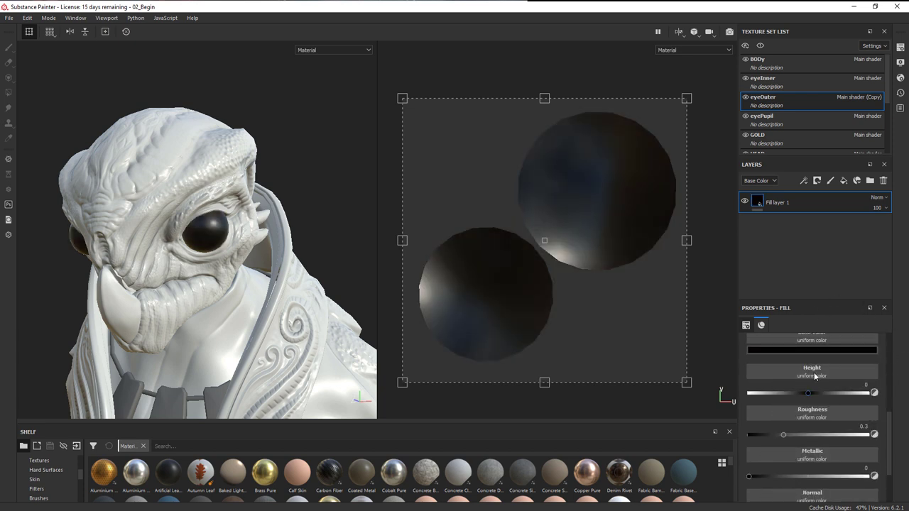
pyautogui.scroll(3, 872, 399)
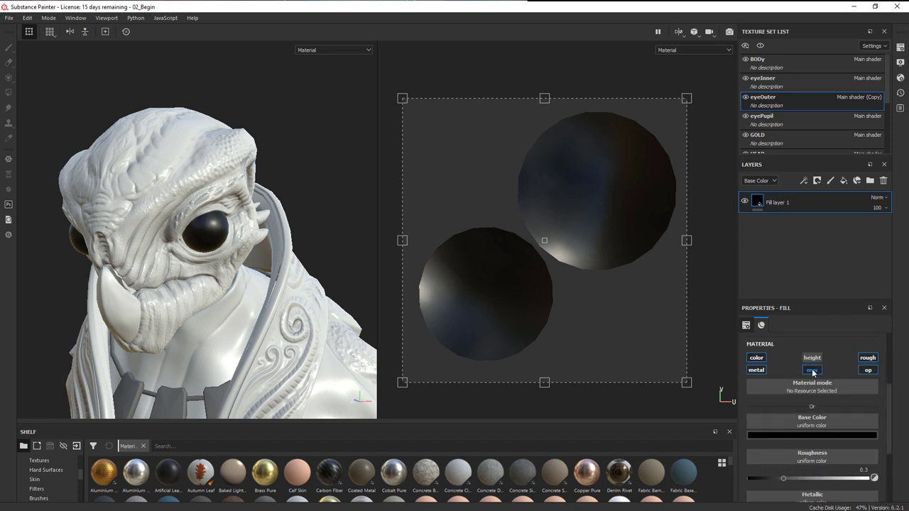
pyautogui.scroll(-2, 893, 438)
pyautogui.scroll(-1, 893, 439)
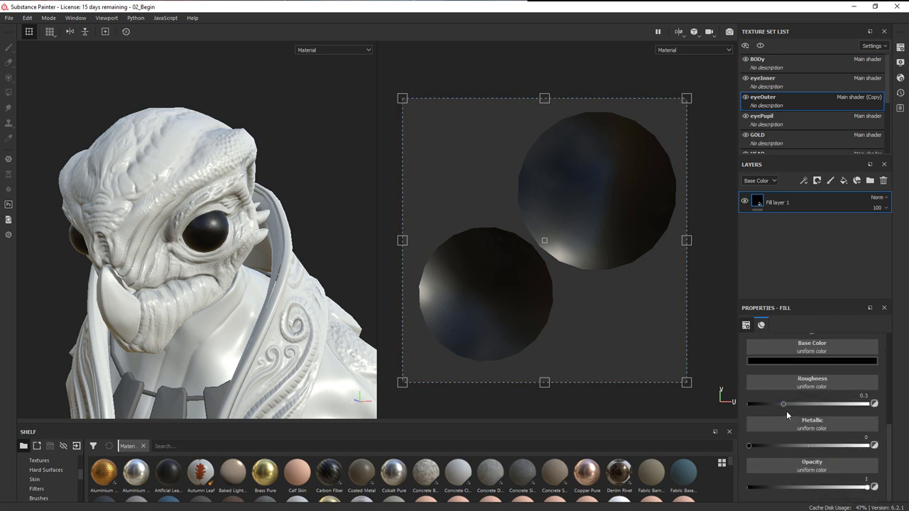
# Set the eyeOuter fill layer's roughness to about 0.10, metallic to about 0.05 and opacity to about 0.42.
pyautogui.moveTo(783, 405); pyautogui.dragTo(760, 410)
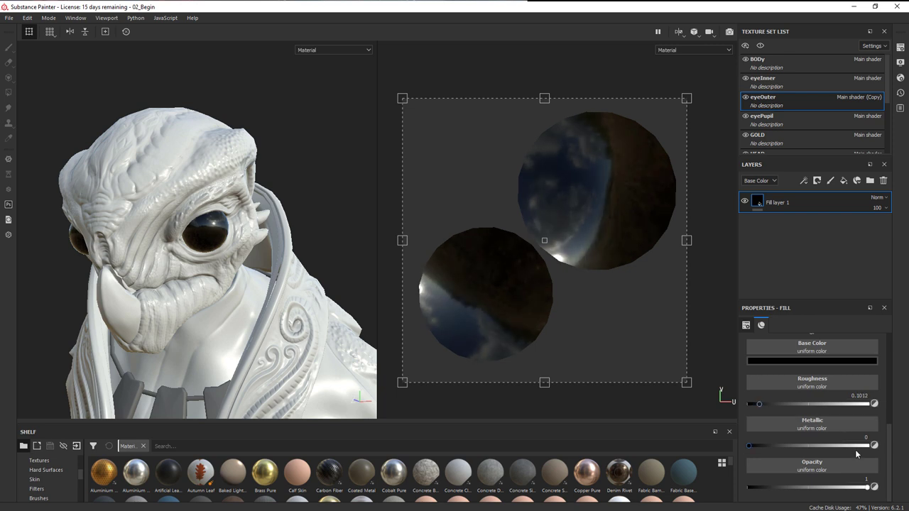
pyautogui.moveTo(765, 448)
pyautogui.mouseDown()
pyautogui.moveTo(837, 448)
pyautogui.moveTo(753, 448)
pyautogui.mouseUp()
pyautogui.moveTo(868, 488); pyautogui.dragTo(797, 497)
pyautogui.keyDown('alt'); pyautogui.moveTo(267, 282); pyautogui.dragTo(235, 262); pyautogui.keyUp('alt')
pyautogui.keyDown('alt'); pyautogui.moveTo(234, 261); pyautogui.dragTo(248, 238, button='right'); pyautogui.keyUp('alt')
pyautogui.keyDown('alt'); pyautogui.moveTo(248, 238); pyautogui.dragTo(261, 248, button='middle'); pyautogui.keyUp('alt')
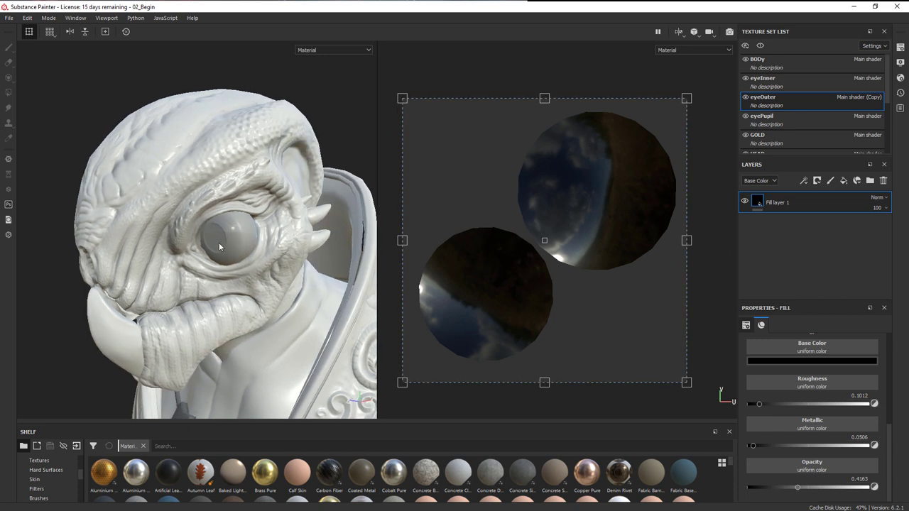
# Add a fill layer to the eyePupil texture set and delete its empty Layer 1.
pyautogui.click(792, 122)
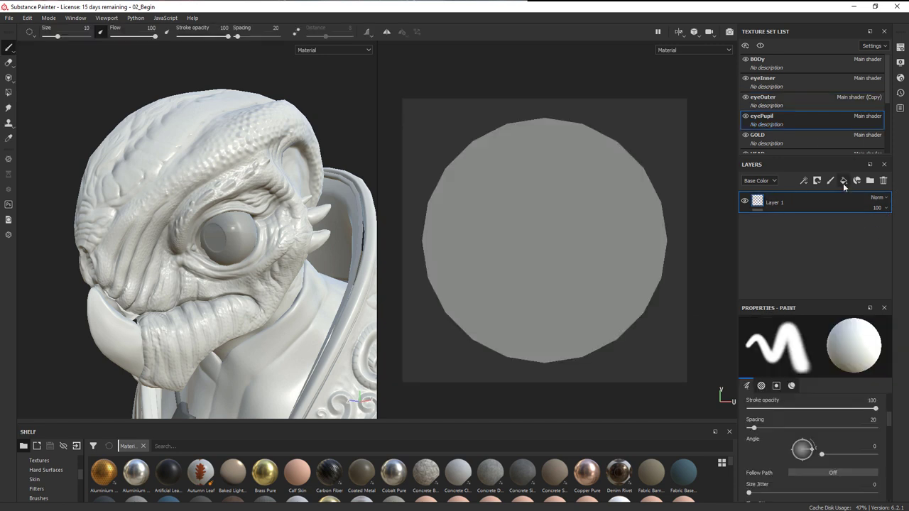
pyautogui.click(844, 182)
pyautogui.click(845, 226)
pyautogui.click(883, 182)
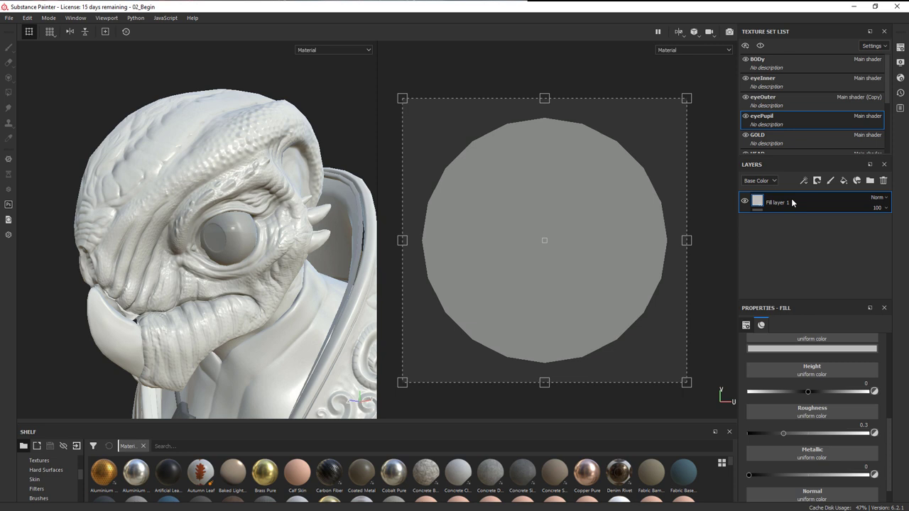
# Give the eyePupil fill layer a black base color and a roughness of 1.
pyautogui.scroll(2, 855, 403)
pyautogui.click(824, 377)
pyautogui.moveTo(802, 426); pyautogui.dragTo(746, 500)
pyautogui.click(879, 351)
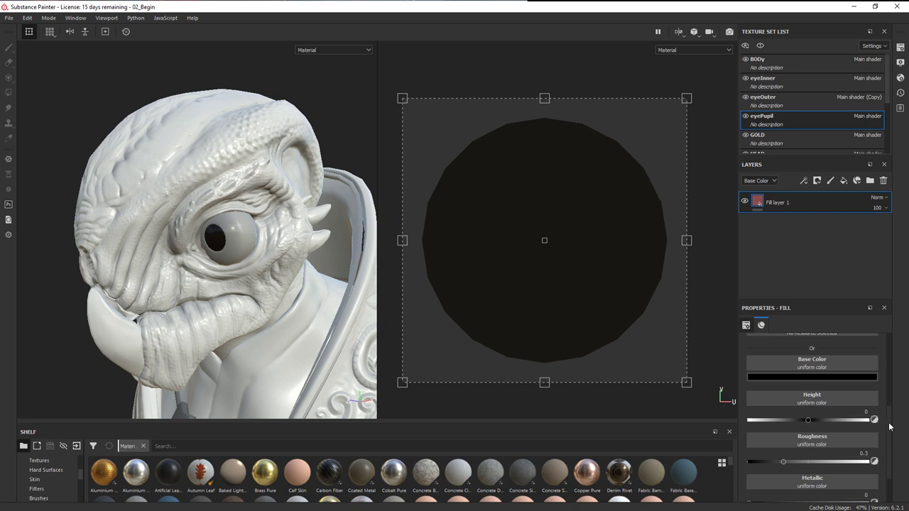
pyautogui.moveTo(785, 462); pyautogui.dragTo(876, 463)
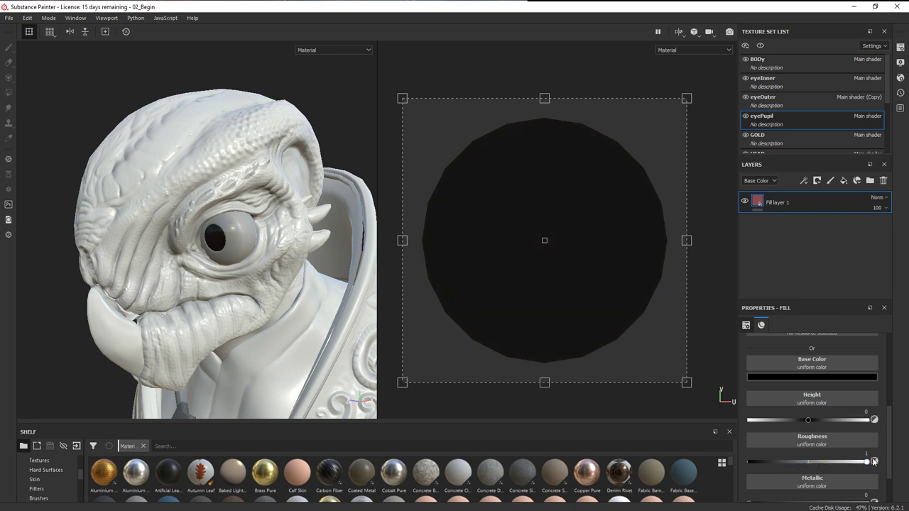
pyautogui.keyDown('alt'); pyautogui.moveTo(296, 210); pyautogui.dragTo(242, 202); pyautogui.keyUp('alt')
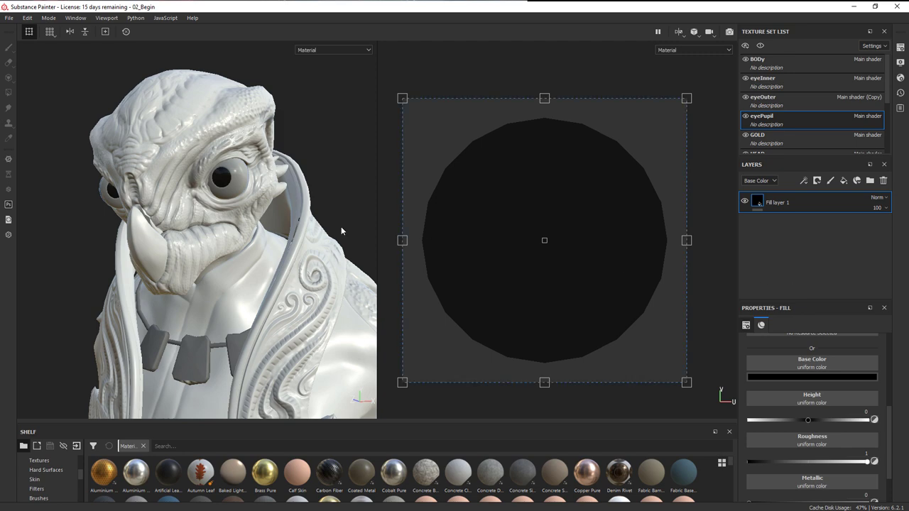
pyautogui.keyDown('alt'); pyautogui.moveTo(264, 183); pyautogui.dragTo(240, 191); pyautogui.keyUp('alt')
pyautogui.keyDown('alt'); pyautogui.moveTo(306, 206); pyautogui.dragTo(360, 192, button='right'); pyautogui.keyUp('alt')
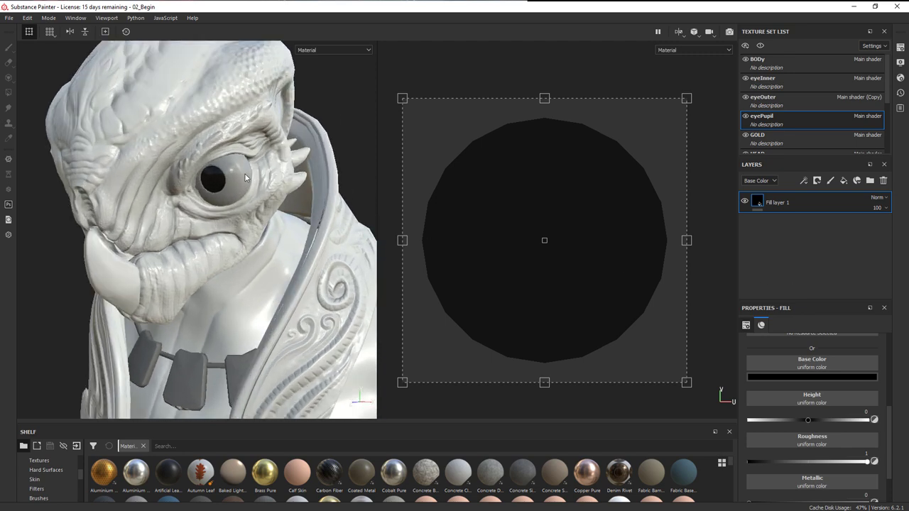
# Add a fill layer to the eyeInner texture set with a pale warm beige base color, hue 0.120.
pyautogui.click(783, 82)
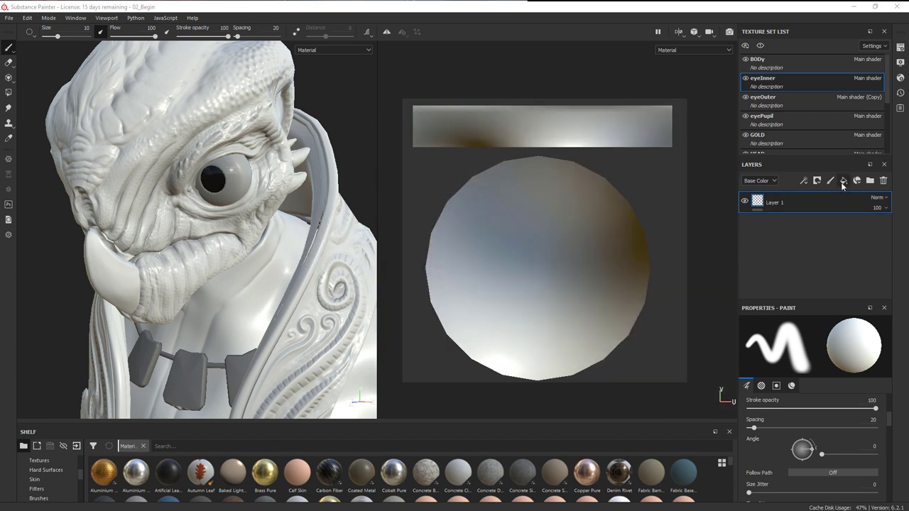
pyautogui.click(845, 181)
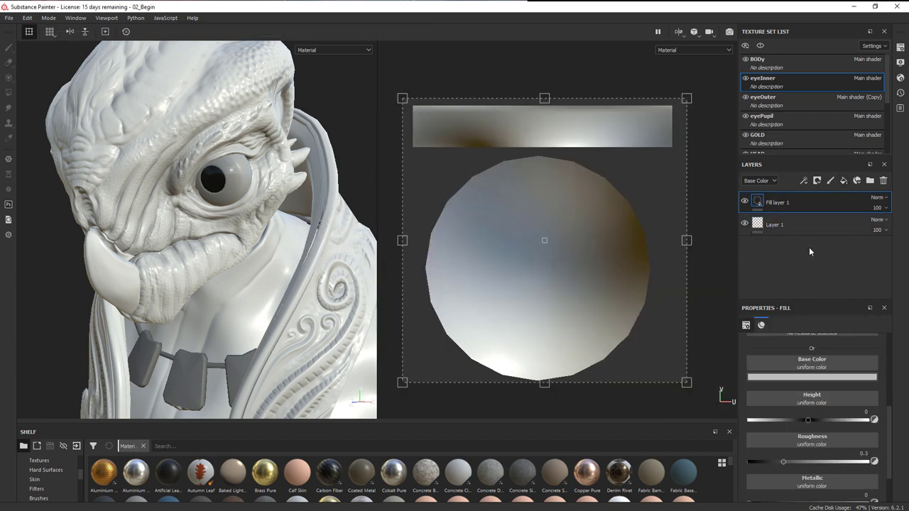
pyautogui.click(815, 377)
pyautogui.click(784, 415)
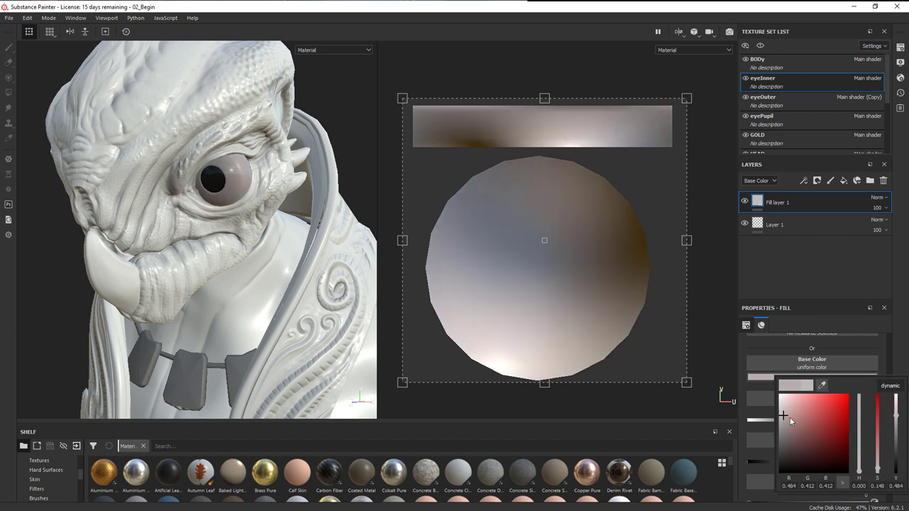
pyautogui.moveTo(860, 473); pyautogui.dragTo(860, 463)
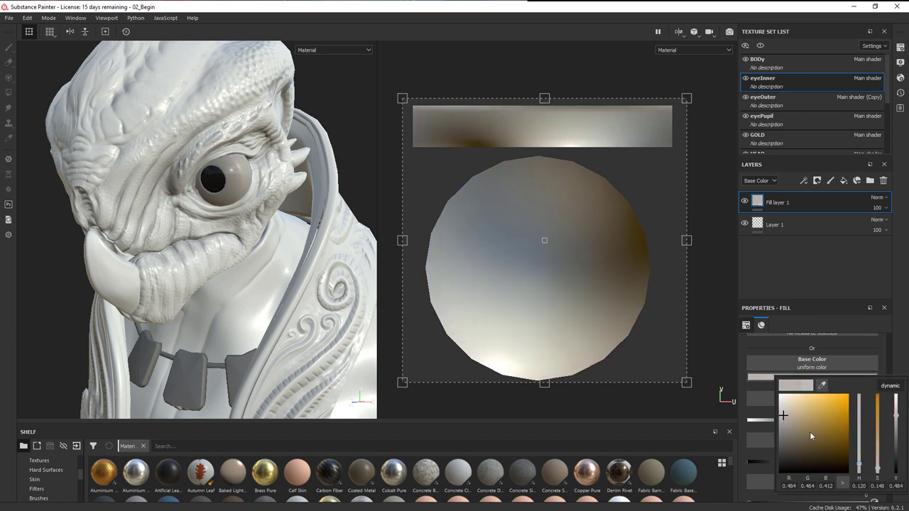
pyautogui.click(789, 417)
# Rename the eyeInner fill layer as sclera.
pyautogui.doubleClick(780, 202)
pyautogui.write('sclera')
pyautogui.press('Return')
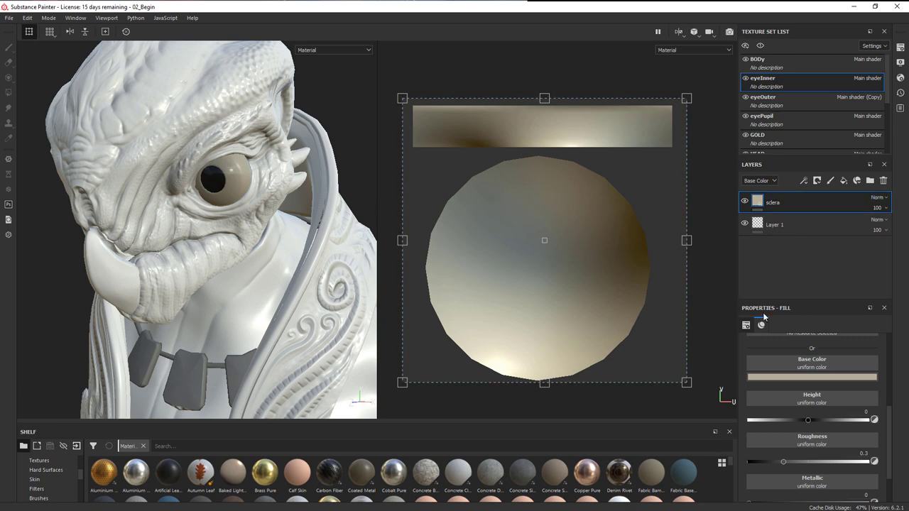
# Add a fill layer above sclera in eyeInner and set the sclera layer's roughness to 1.
pyautogui.keyDown('alt'); pyautogui.moveTo(298, 253); pyautogui.dragTo(268, 241); pyautogui.keyUp('alt')
pyautogui.keyDown('alt'); pyautogui.moveTo(269, 242); pyautogui.dragTo(294, 278, button='middle'); pyautogui.keyUp('alt')
pyautogui.keyDown('alt'); pyautogui.moveTo(295, 279); pyautogui.dragTo(256, 268, button='right'); pyautogui.keyUp('alt')
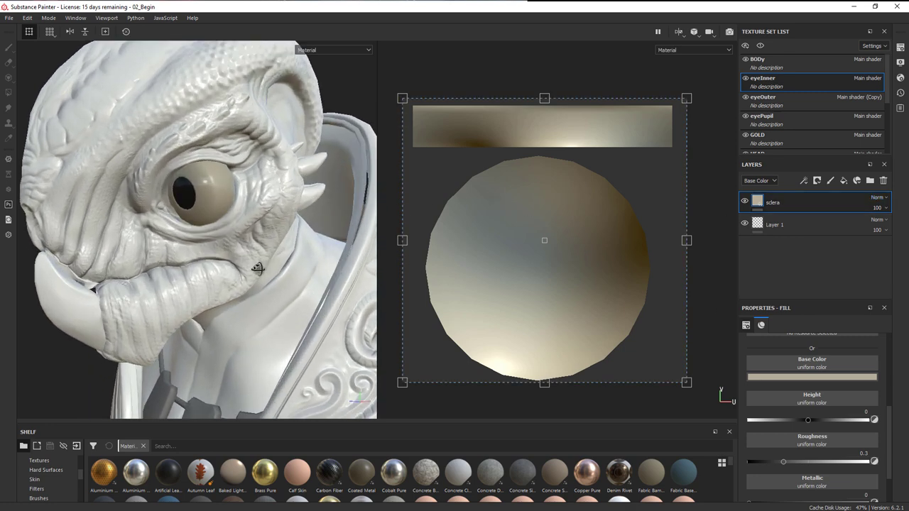
pyautogui.keyDown('alt'); pyautogui.moveTo(256, 268); pyautogui.dragTo(246, 206); pyautogui.keyUp('alt')
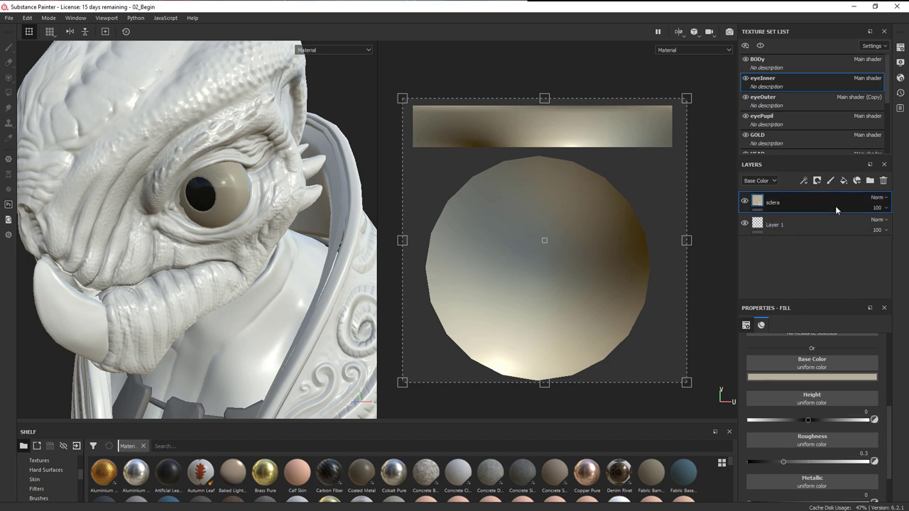
pyautogui.click(844, 180)
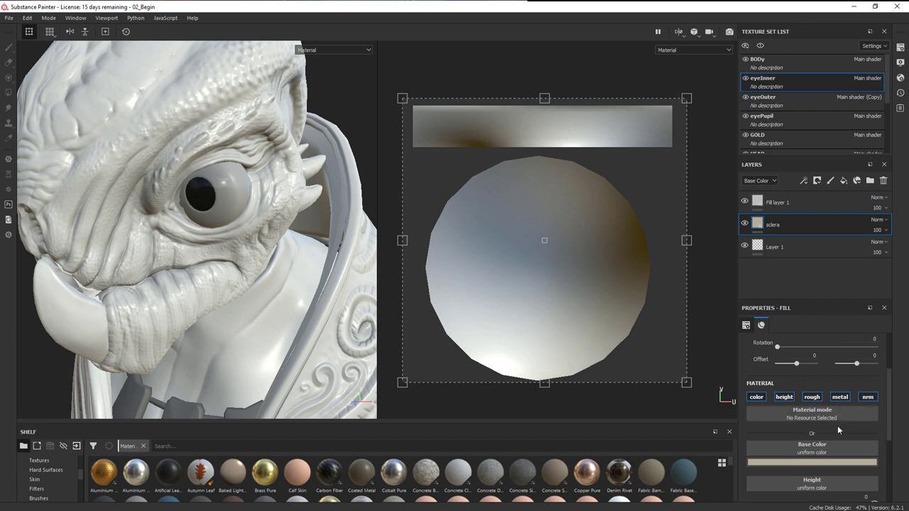
pyautogui.scroll(-3, 841, 426)
pyautogui.moveTo(803, 462); pyautogui.dragTo(893, 466)
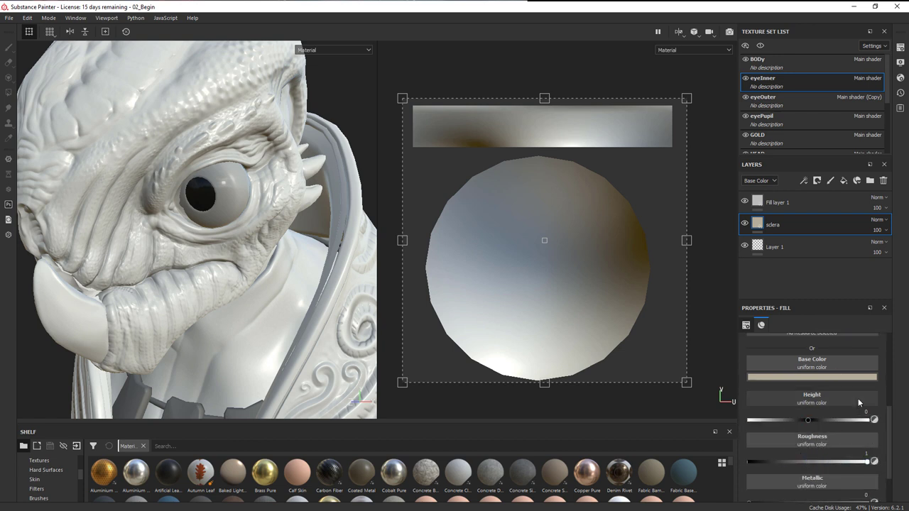
# Give the fill layer above sclera a dark, saturated orange-brown base color for the iris.
pyautogui.click(790, 204)
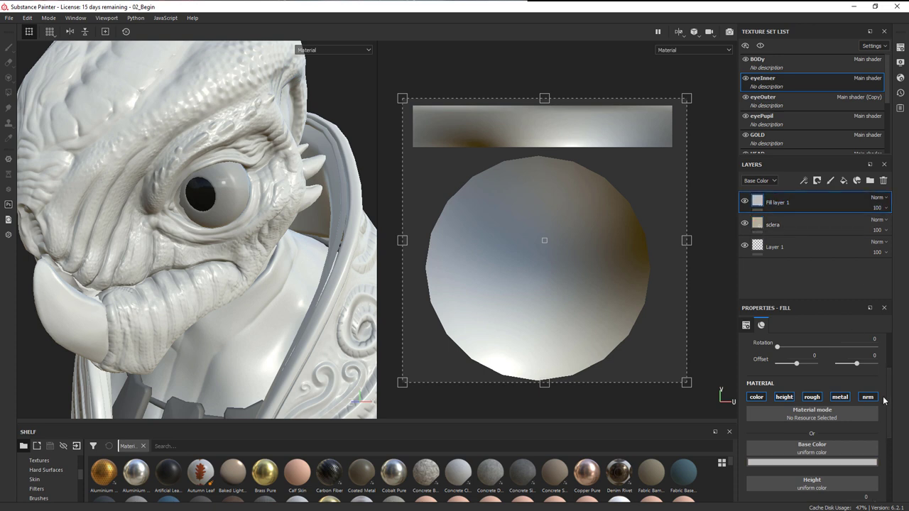
pyautogui.click(817, 466)
pyautogui.moveTo(827, 415); pyautogui.dragTo(843, 399)
pyautogui.moveTo(862, 445); pyautogui.dragTo(862, 441)
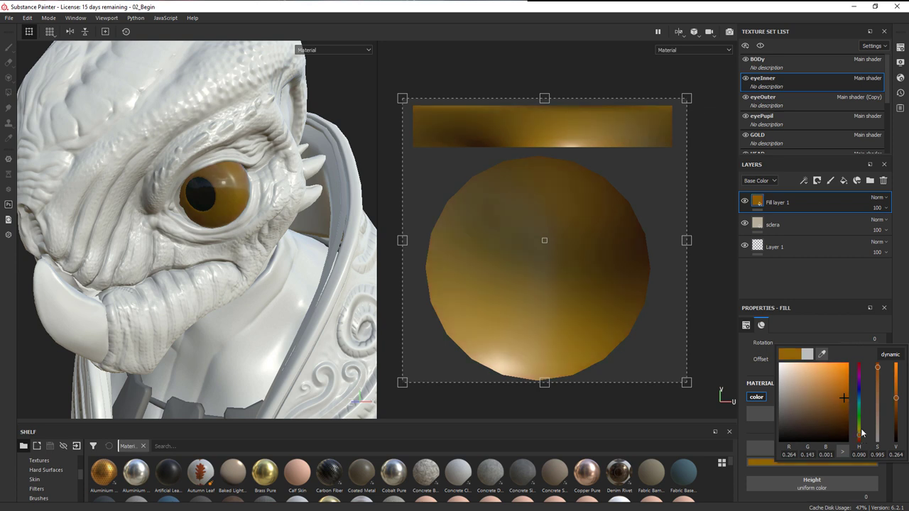
pyautogui.moveTo(860, 438); pyautogui.dragTo(861, 442)
pyautogui.click(841, 396)
pyautogui.click(828, 275)
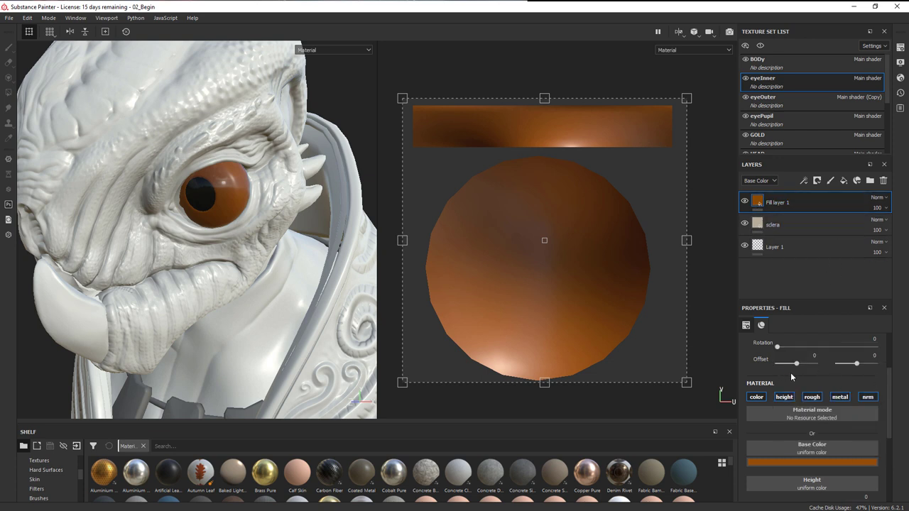
# Set the orange-brown fill layer's roughness to 1.
pyautogui.scroll(-1, 842, 433)
pyautogui.moveTo(821, 488); pyautogui.dragTo(867, 489)
pyautogui.keyDown('alt'); pyautogui.moveTo(271, 317); pyautogui.dragTo(224, 199); pyautogui.keyUp('alt')
pyautogui.keyDown('alt'); pyautogui.moveTo(268, 243); pyautogui.dragTo(235, 284); pyautogui.keyUp('alt')
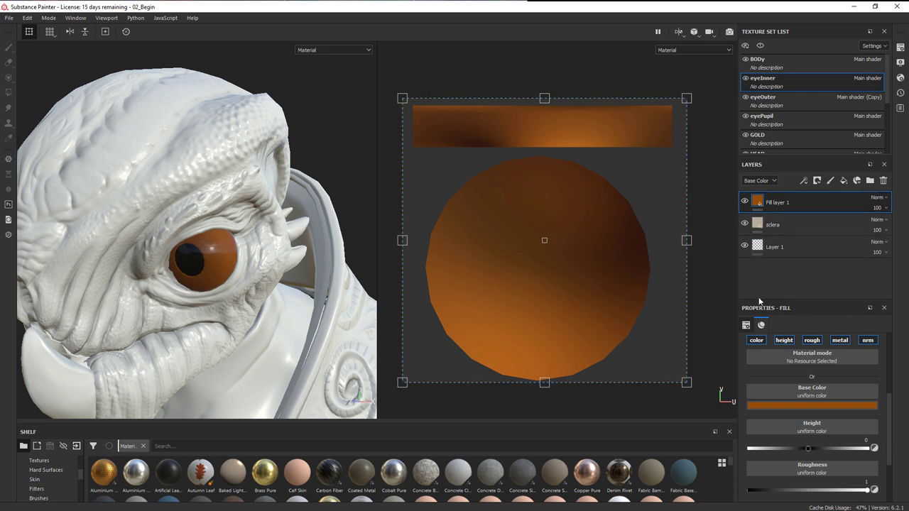
# Add a white mask to the orange-brown fill layer.
pyautogui.click(817, 181)
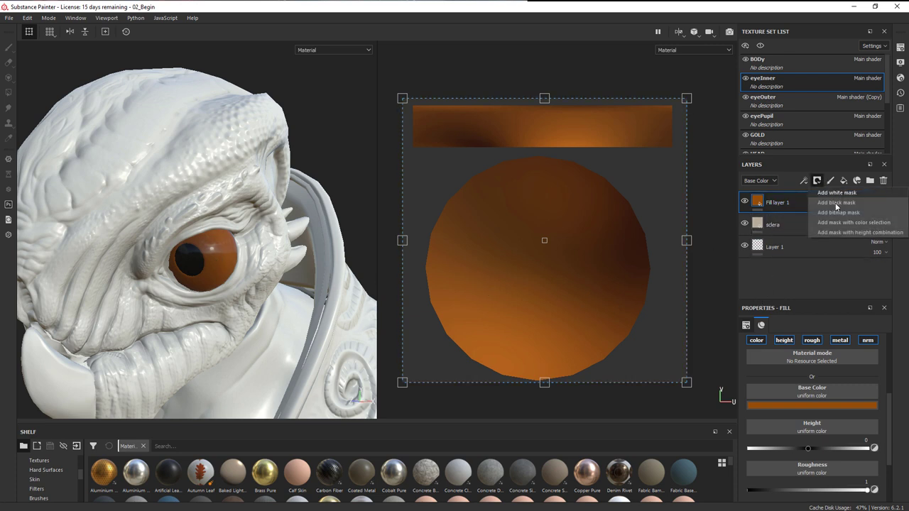
pyautogui.click(838, 193)
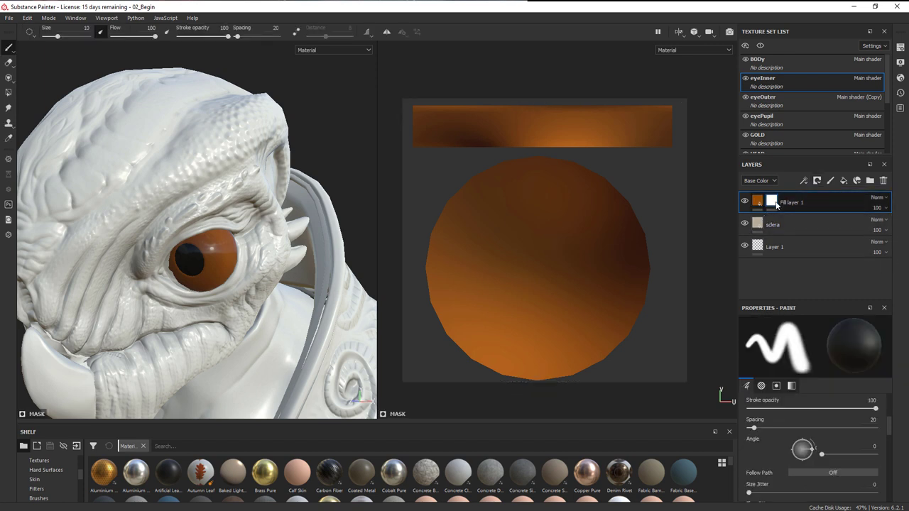
pyautogui.moveTo(777, 205)
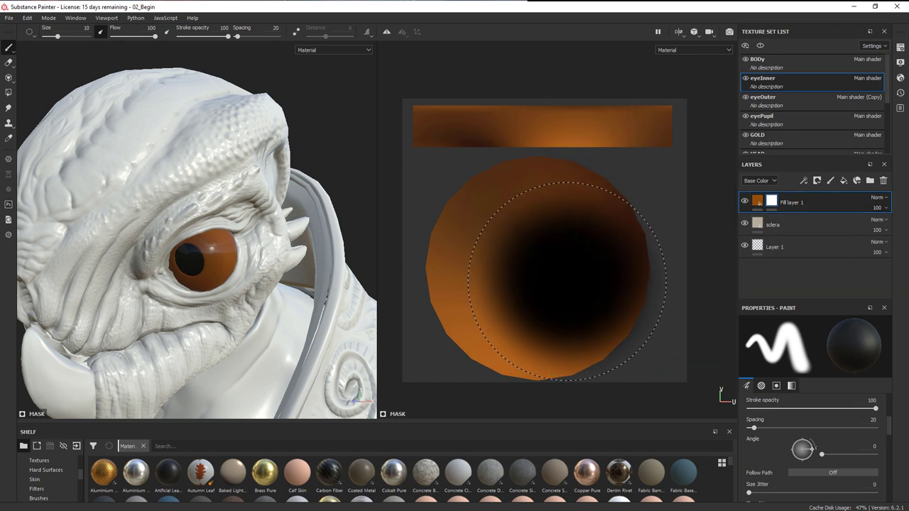
# Mask the orange-brown layer out of the circular UV island with Polygon Fill in UV chunk mode, color 0.
pyautogui.click(9, 93)
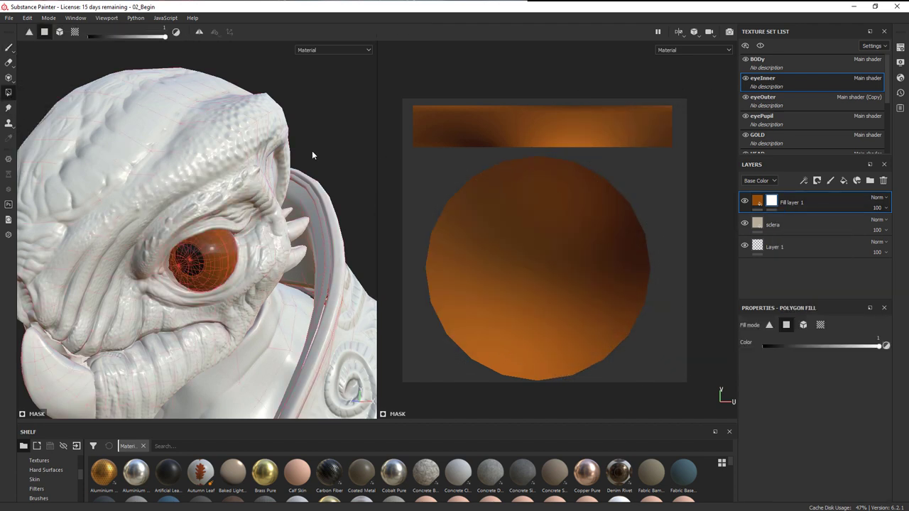
pyautogui.rightClick(593, 229)
pyautogui.click(670, 232)
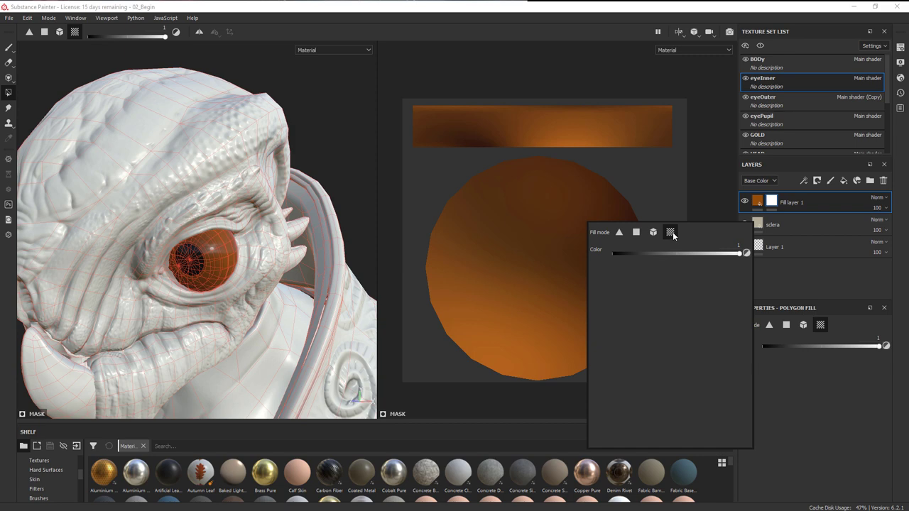
pyautogui.moveTo(671, 254); pyautogui.dragTo(600, 252)
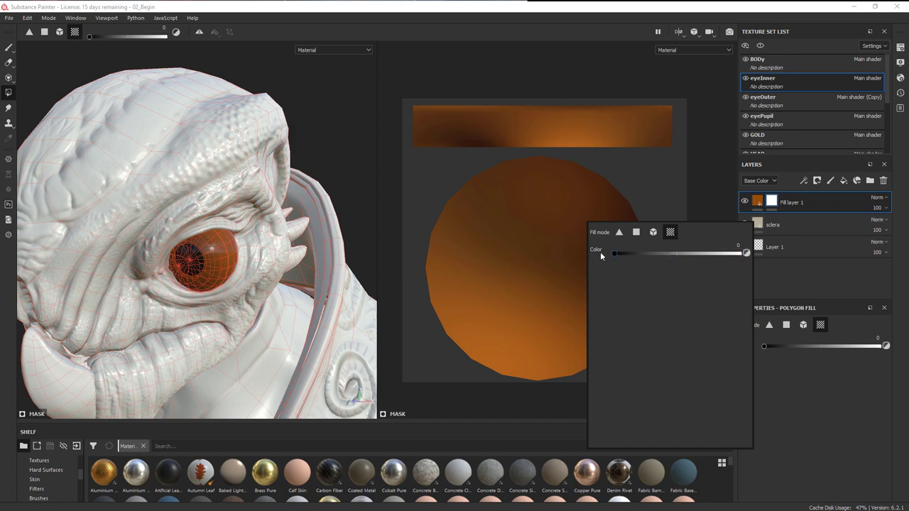
pyautogui.click(545, 271)
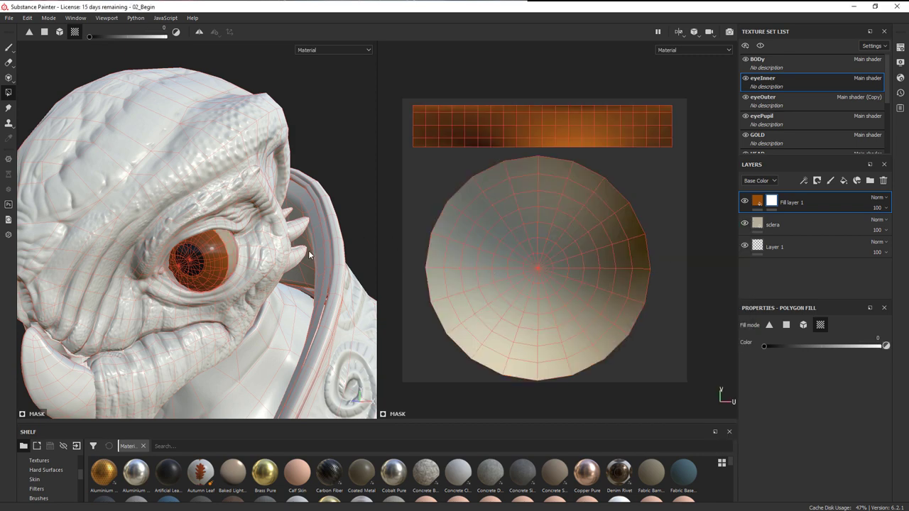
# Hide the eyeOuter texture set to expose the inner eye in the 3D view.
pyautogui.scroll(4, 312, 255)
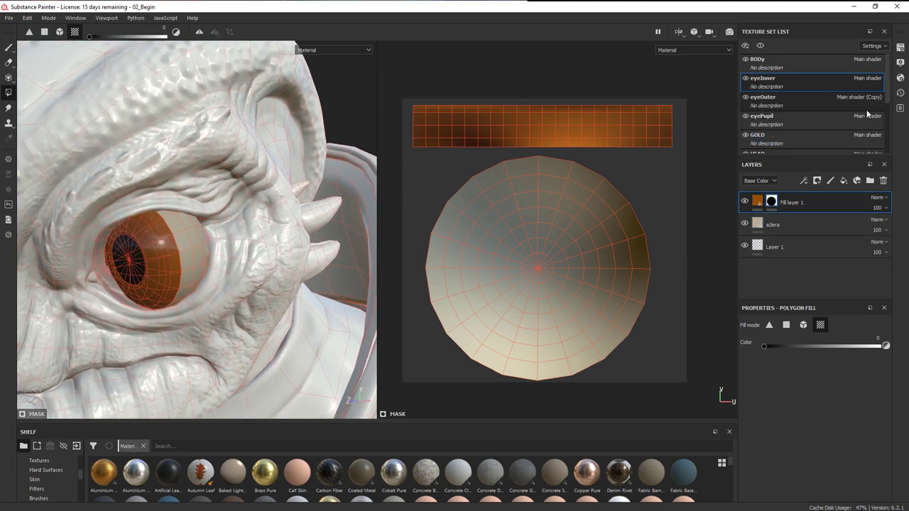
pyautogui.click(746, 98)
pyautogui.scroll(-4, 268, 207)
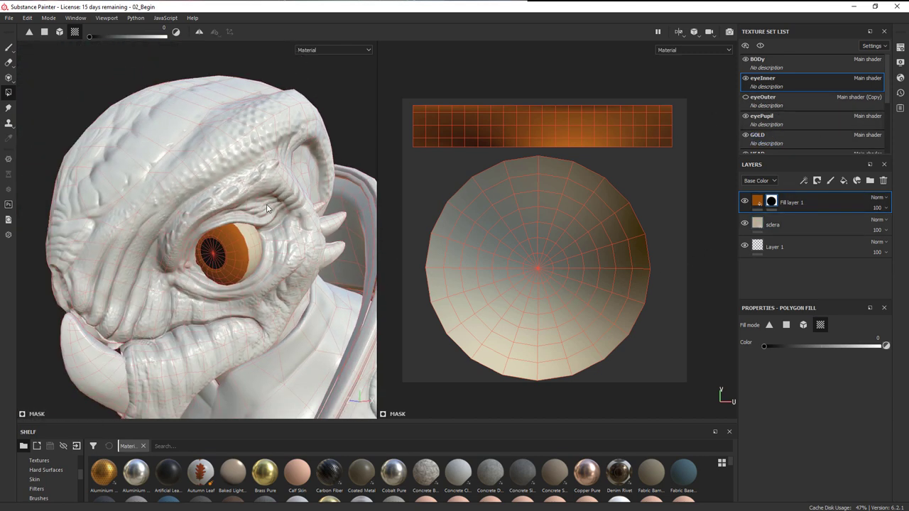
pyautogui.keyDown('alt'); pyautogui.moveTo(698, 249); pyautogui.dragTo(716, 245); pyautogui.keyUp('alt')
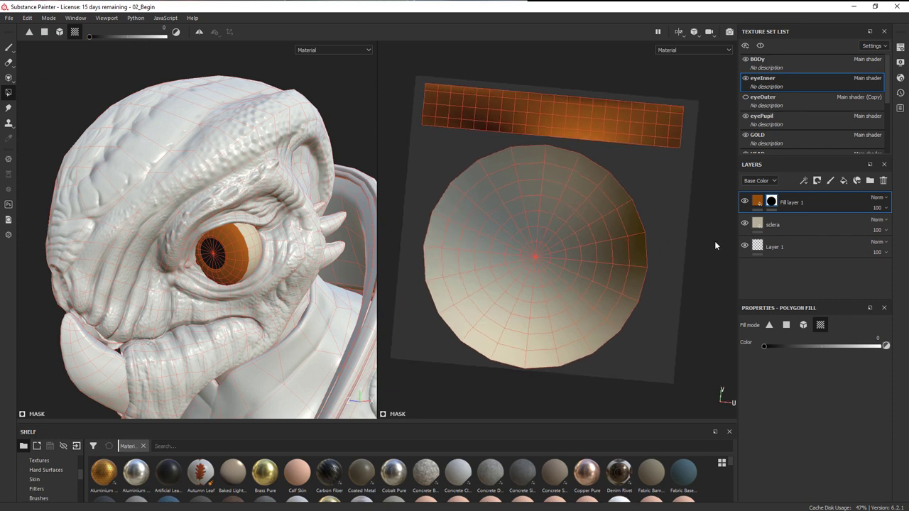
pyautogui.keyDown('alt'); pyautogui.moveTo(581, 227); pyautogui.dragTo(457, 139); pyautogui.keyUp('alt')
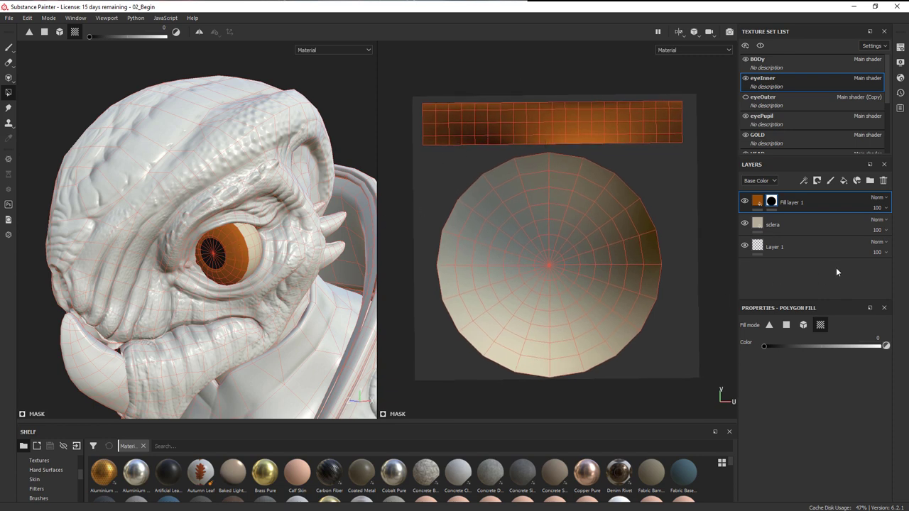
# Add a fill layer above the orange-brown one and apply the Anisotropic Noise procedural to its base color.
pyautogui.click(844, 181)
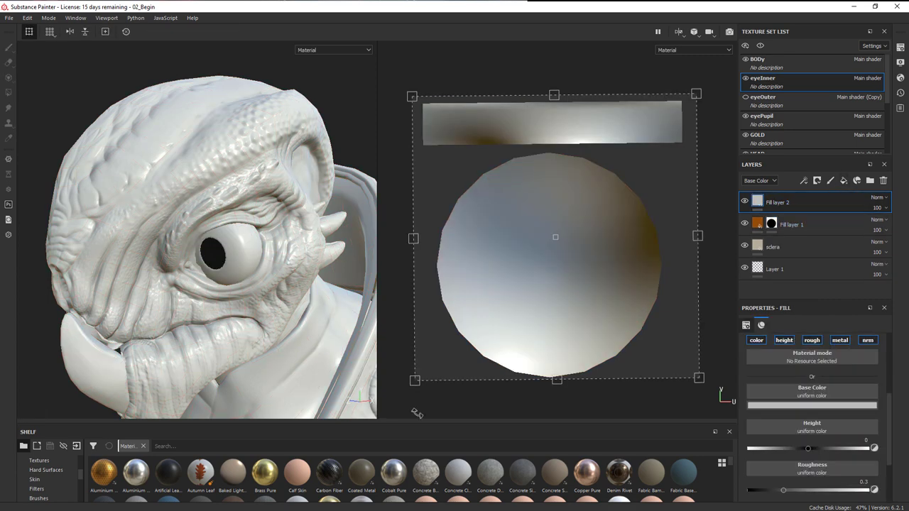
pyautogui.scroll(-3, 68, 484)
pyautogui.scroll(-2, 97, 484)
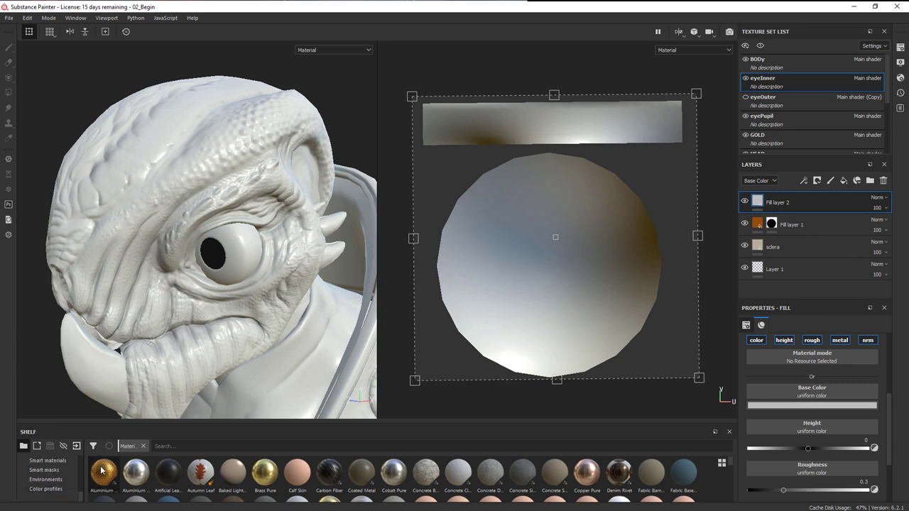
pyautogui.moveTo(121, 423); pyautogui.dragTo(125, 379)
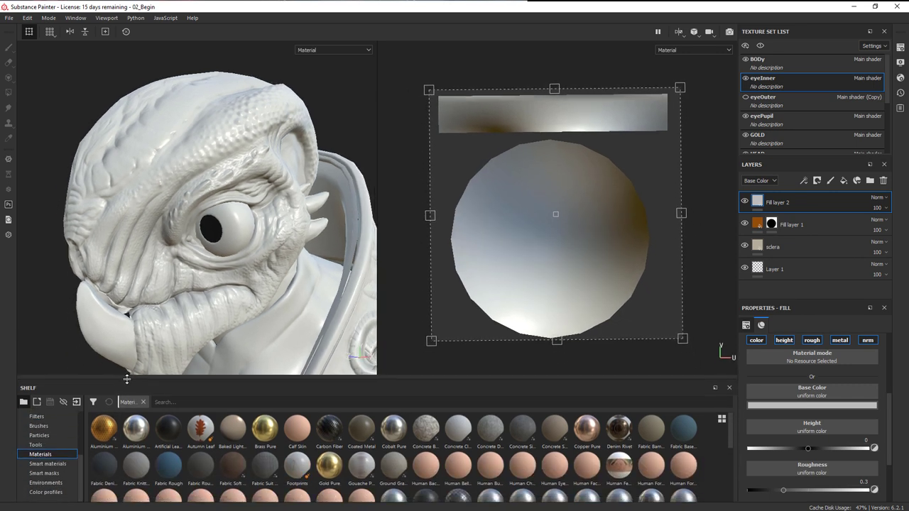
pyautogui.click(44, 435)
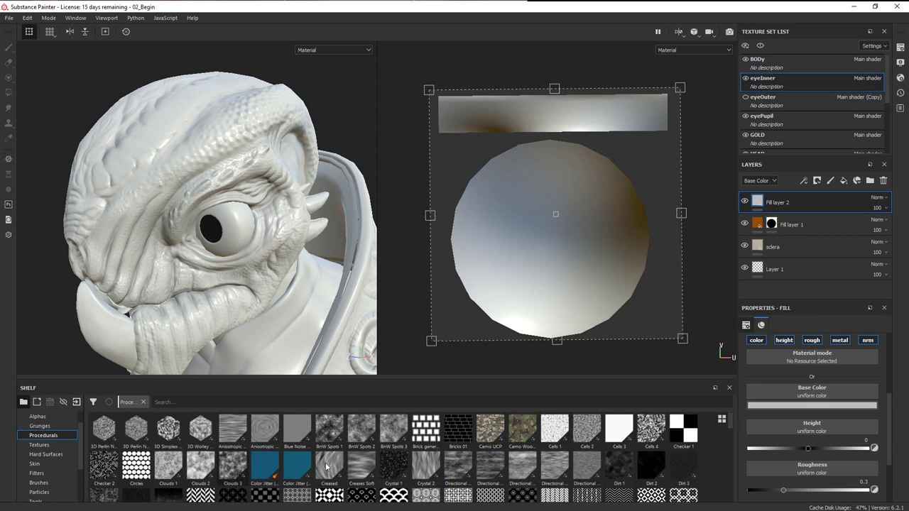
pyautogui.moveTo(231, 434)
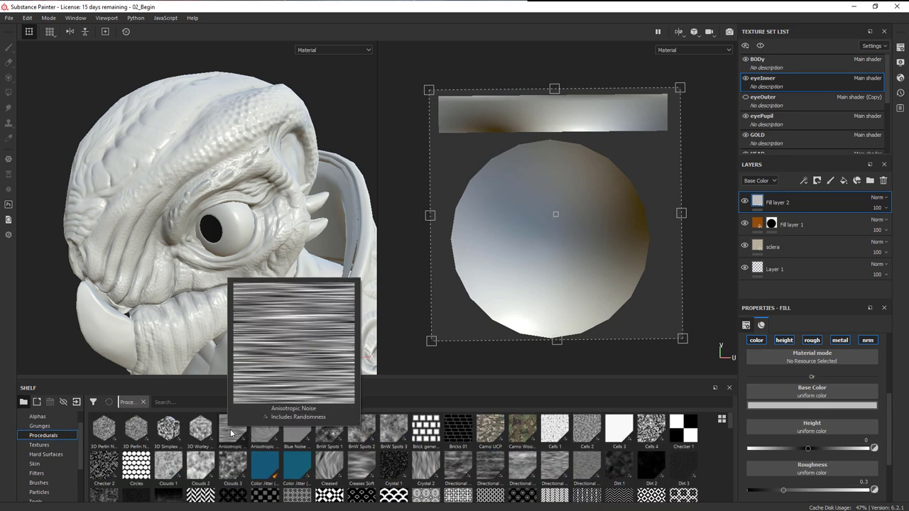
pyautogui.moveTo(231, 434)
pyautogui.mouseDown()
pyautogui.moveTo(554, 438)
pyautogui.moveTo(797, 393)
pyautogui.mouseUp()
# Set the noise fill layer's UV rotation to 90 so the streaks radiate from the pupil.
pyautogui.scroll(5, 304, 292)
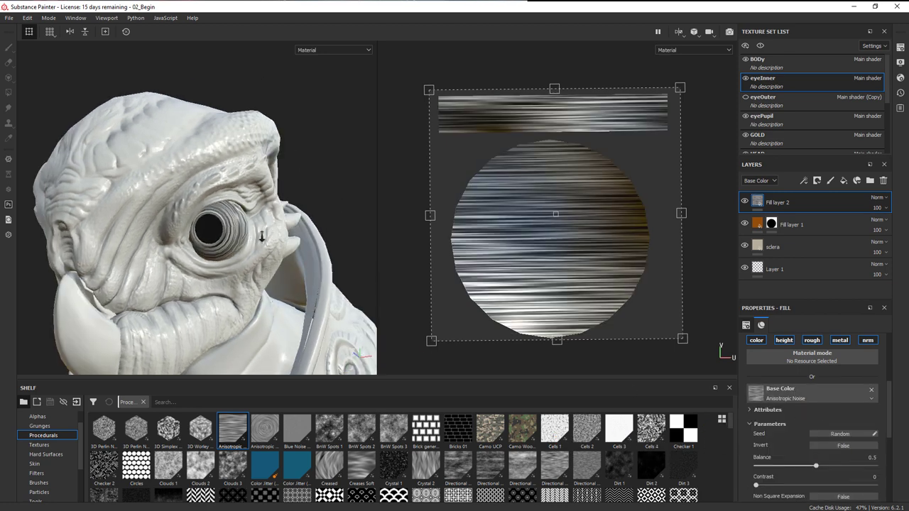
pyautogui.scroll(2, 302, 253)
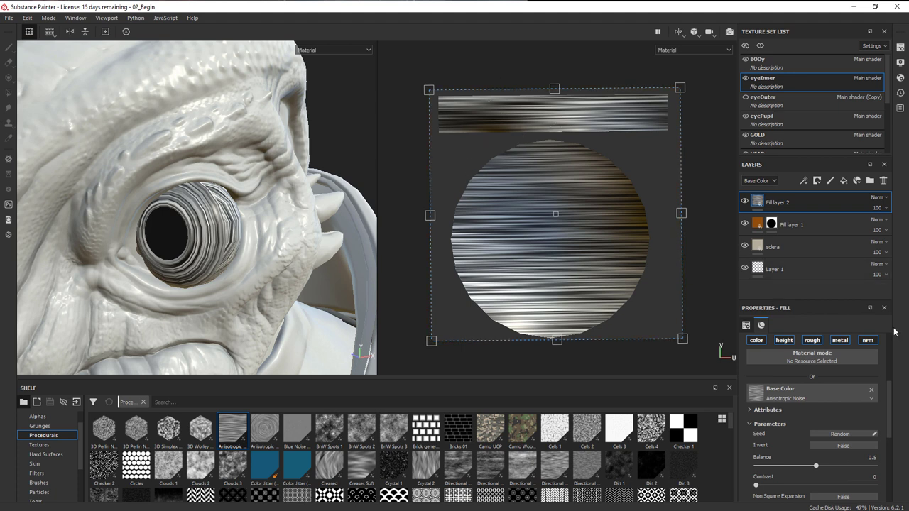
pyautogui.scroll(3, 888, 392)
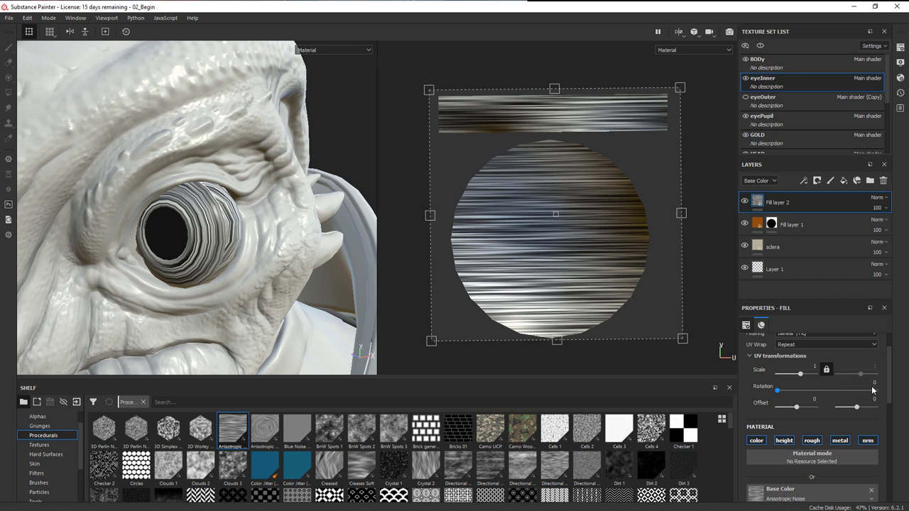
pyautogui.click(859, 382)
pyautogui.write('90')
pyautogui.press('Return')
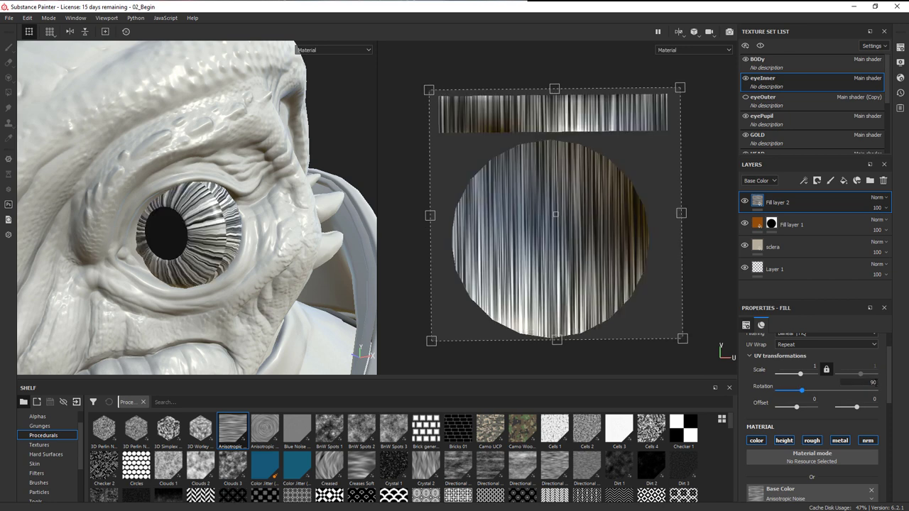
pyautogui.keyDown('alt'); pyautogui.moveTo(171, 219); pyautogui.dragTo(174, 246); pyautogui.keyUp('alt')
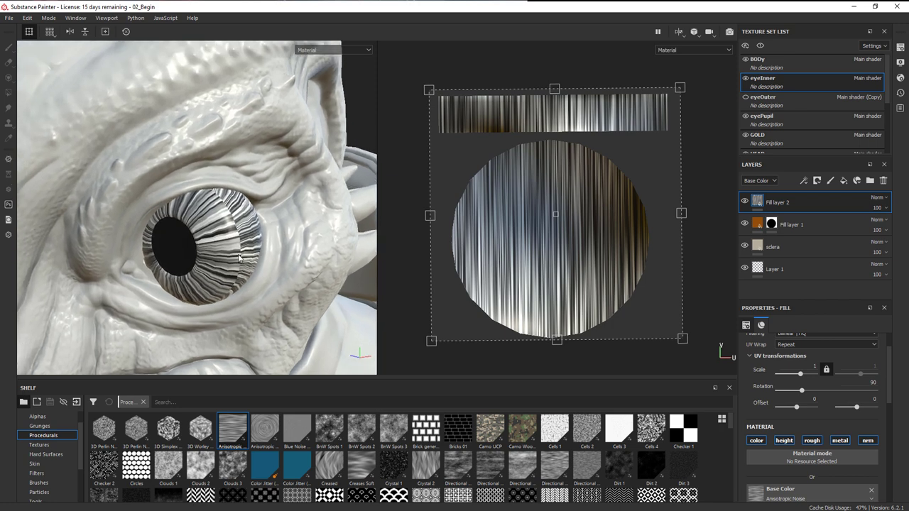
# Add a black mask to the noise layer and reveal only the rectangular iris UV island with Polygon Fill, color 1.
pyautogui.click(817, 181)
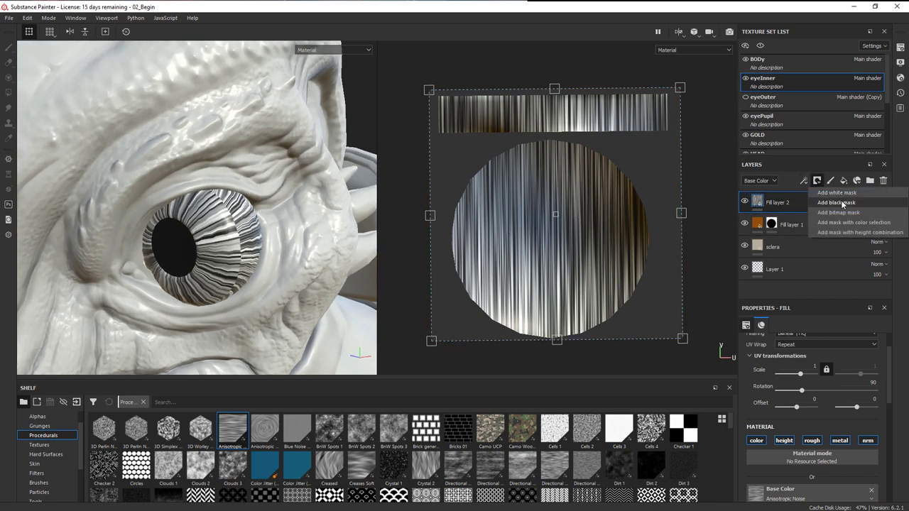
pyautogui.click(838, 203)
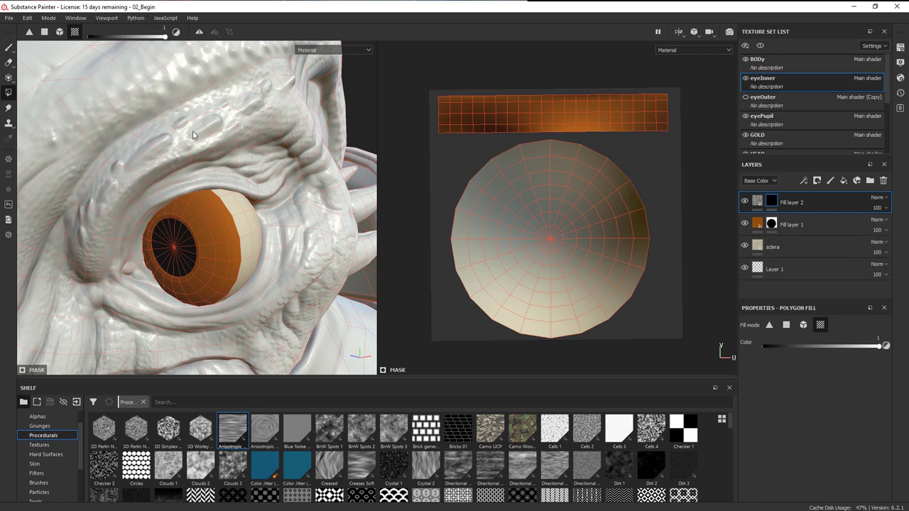
pyautogui.rightClick(597, 121)
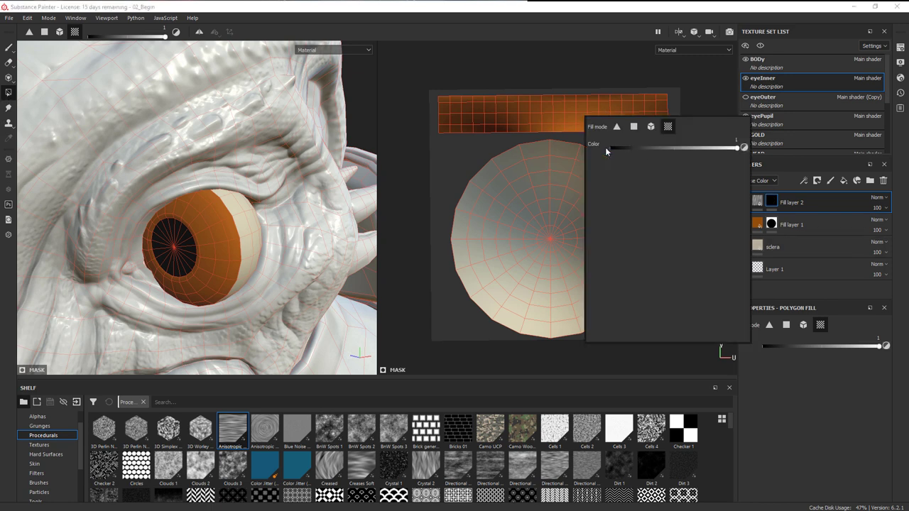
pyautogui.click(549, 114)
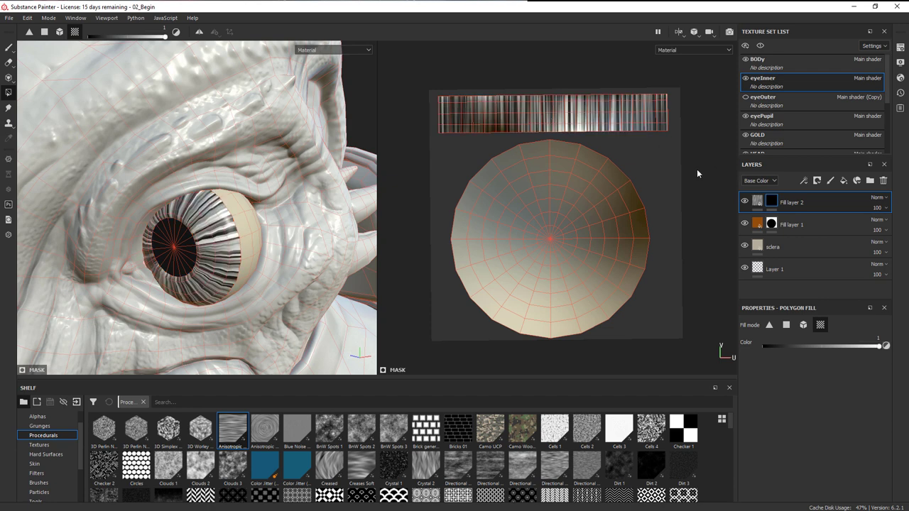
# Change the noise fill layer's blending mode to Soft light.
pyautogui.click(878, 199)
pyautogui.click(862, 385)
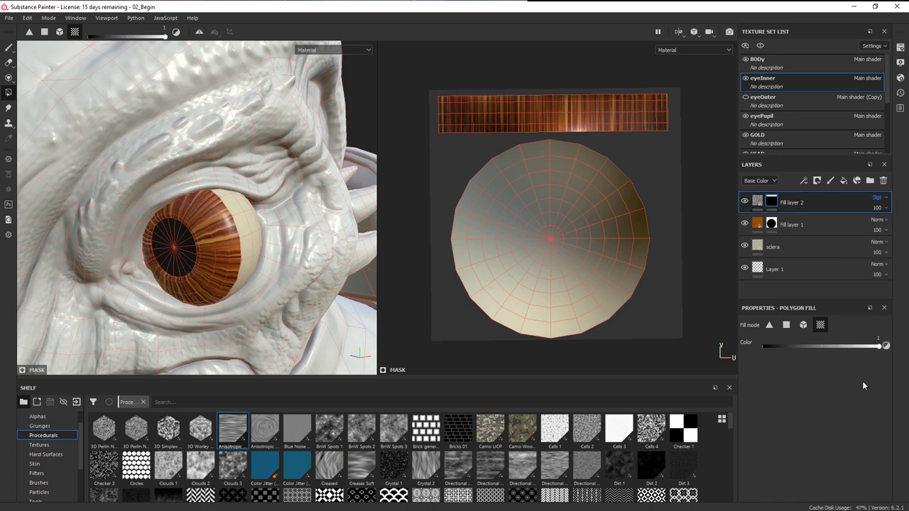
pyautogui.keyDown('alt'); pyautogui.moveTo(327, 227); pyautogui.dragTo(343, 215); pyautogui.keyUp('alt')
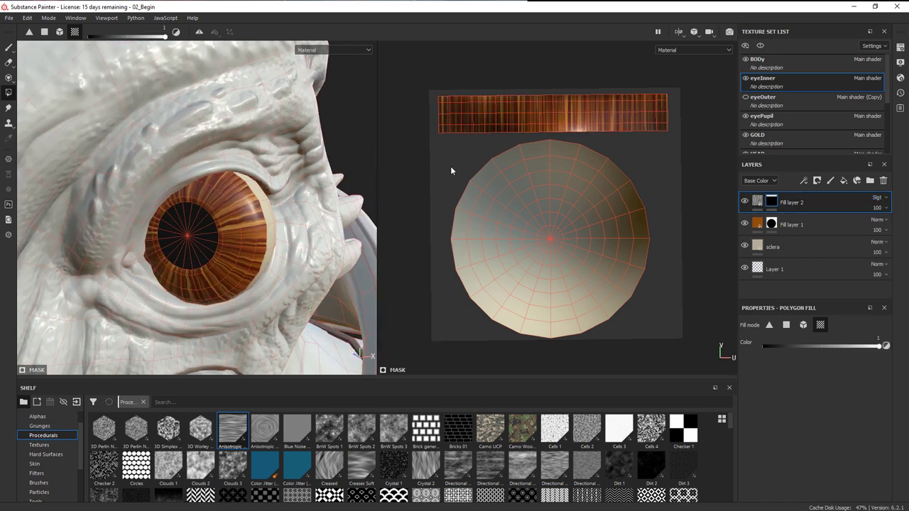
# In the noise fill layer's Anisotropic Noise parameters, set X Amount to 25 and raise Y Amount for finer, denser iris streaks.
pyautogui.click(8, 47)
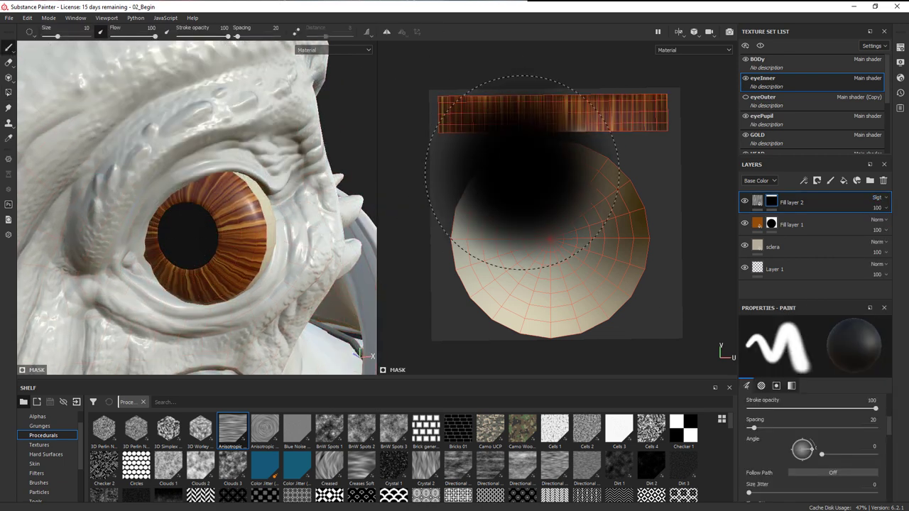
pyautogui.click(757, 202)
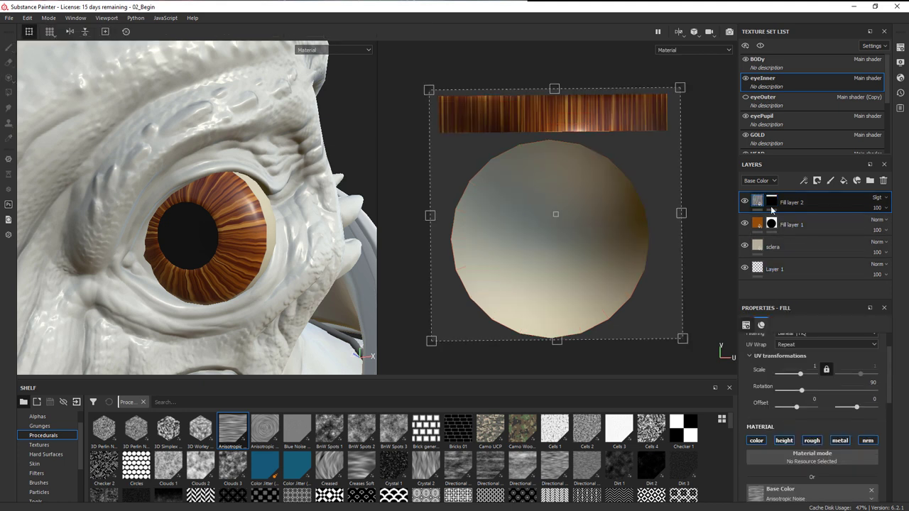
pyautogui.scroll(-5, 859, 445)
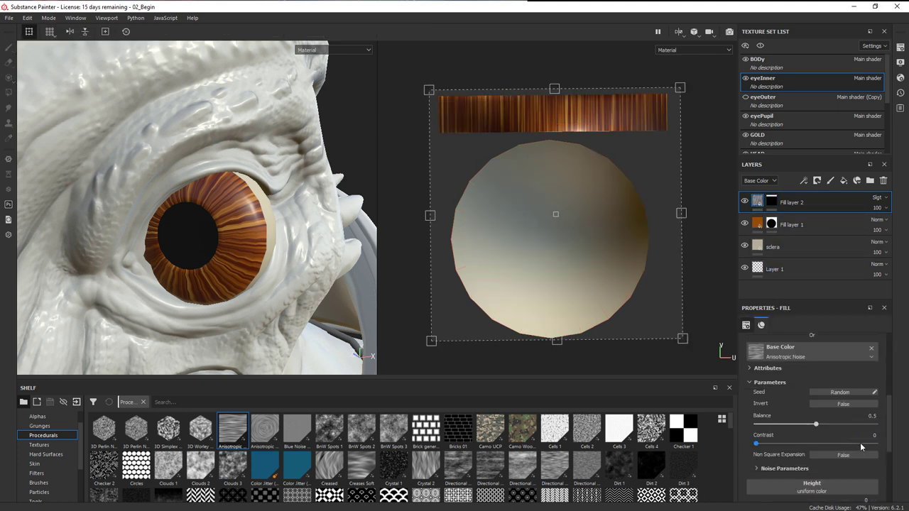
pyautogui.scroll(-1, 807, 433)
pyautogui.click(787, 439)
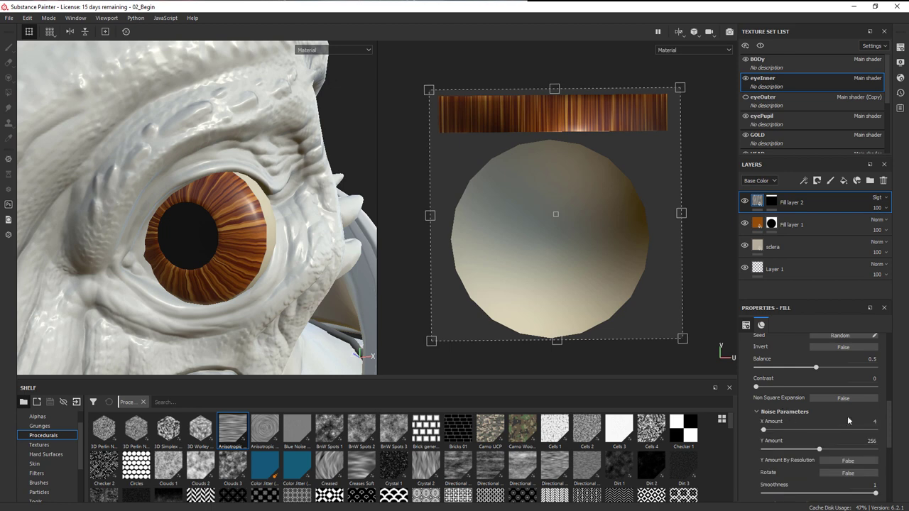
pyautogui.scroll(-1, 812, 416)
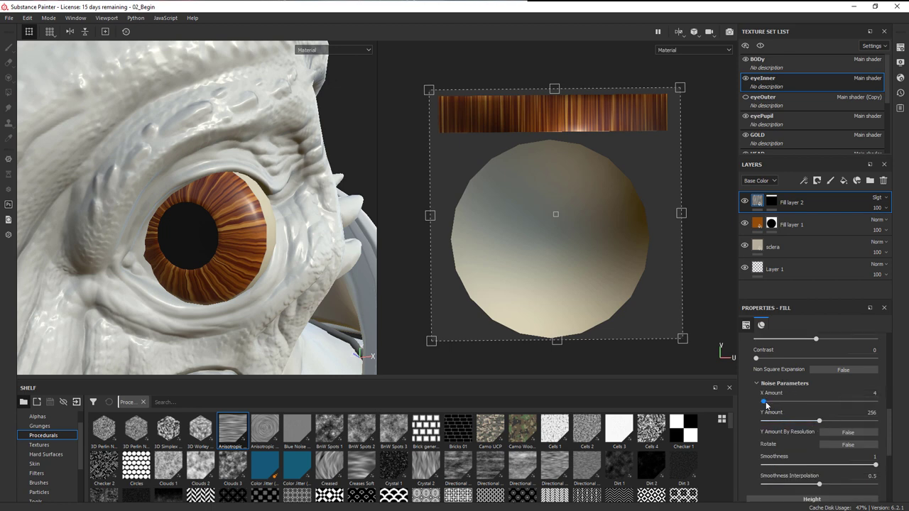
pyautogui.moveTo(765, 402); pyautogui.dragTo(772, 402)
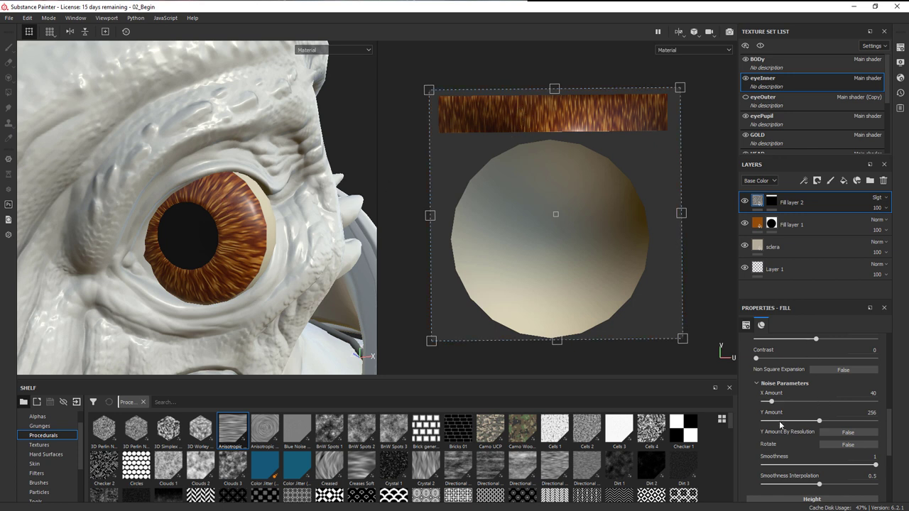
pyautogui.moveTo(772, 405); pyautogui.dragTo(771, 409)
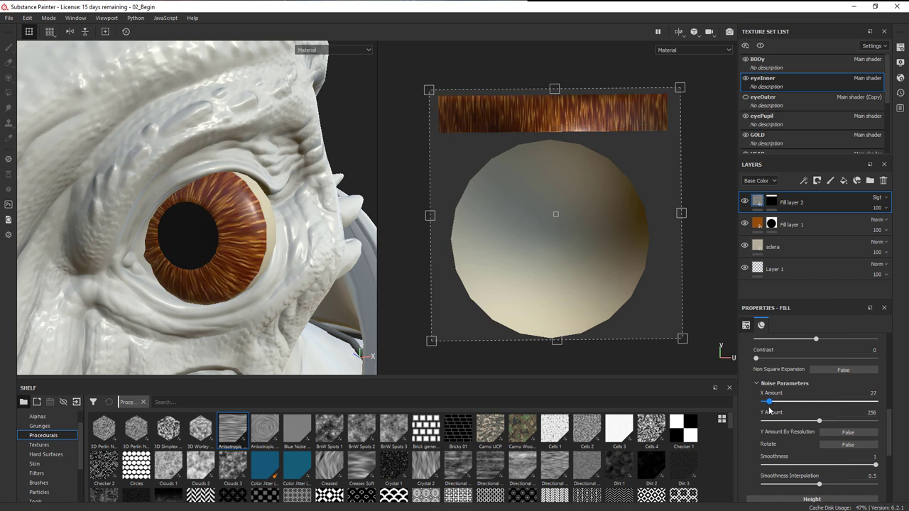
pyautogui.moveTo(770, 411); pyautogui.dragTo(769, 411)
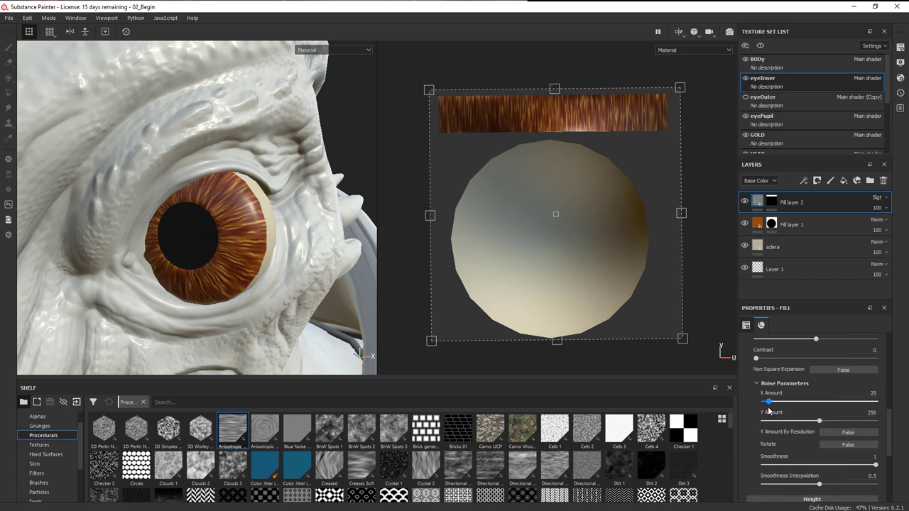
pyautogui.moveTo(823, 424); pyautogui.dragTo(863, 427)
pyautogui.keyDown('alt'); pyautogui.moveTo(282, 299); pyautogui.dragTo(313, 298); pyautogui.keyUp('alt')
# Shift the hue of the orange-brown iris fill layer's base color toward red.
pyautogui.click(824, 225)
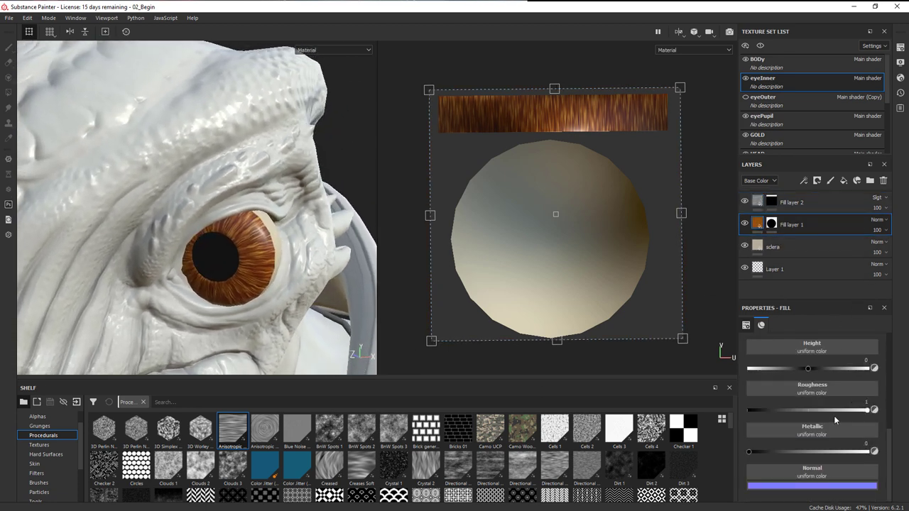
pyautogui.scroll(2, 845, 412)
pyautogui.click(824, 384)
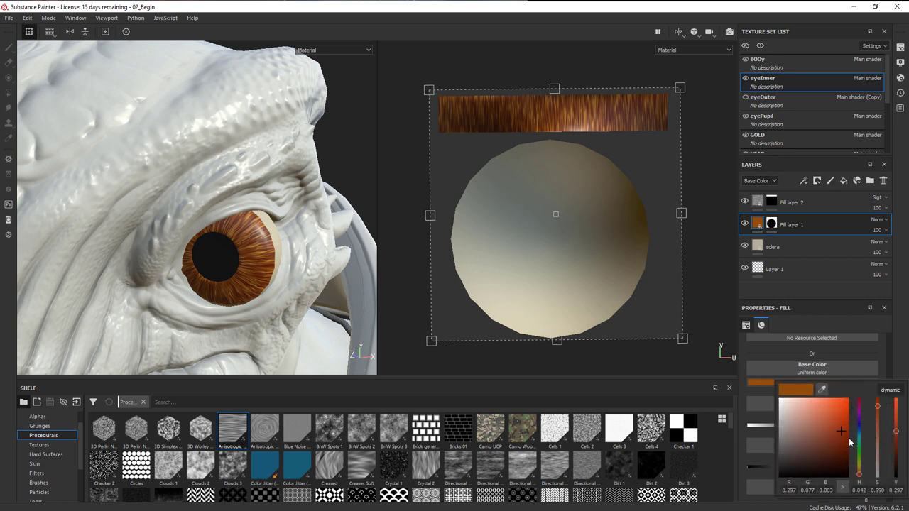
pyautogui.moveTo(862, 479); pyautogui.dragTo(864, 482)
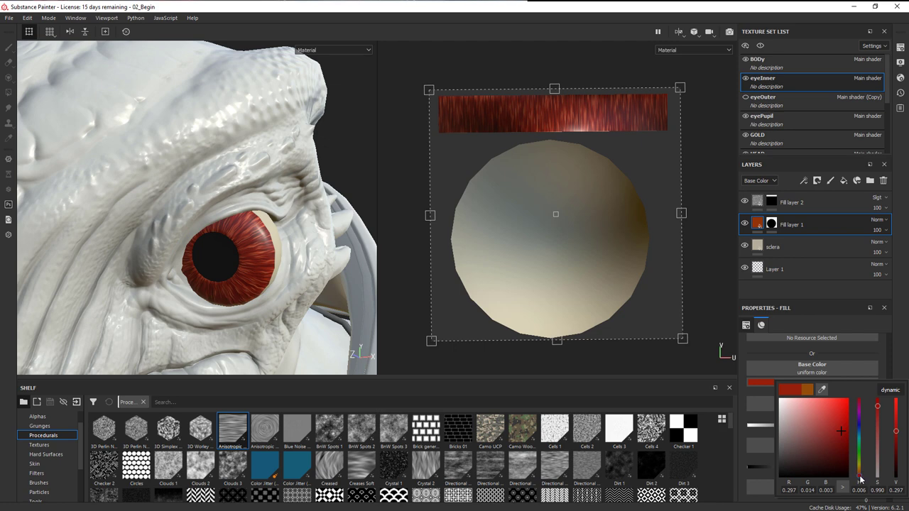
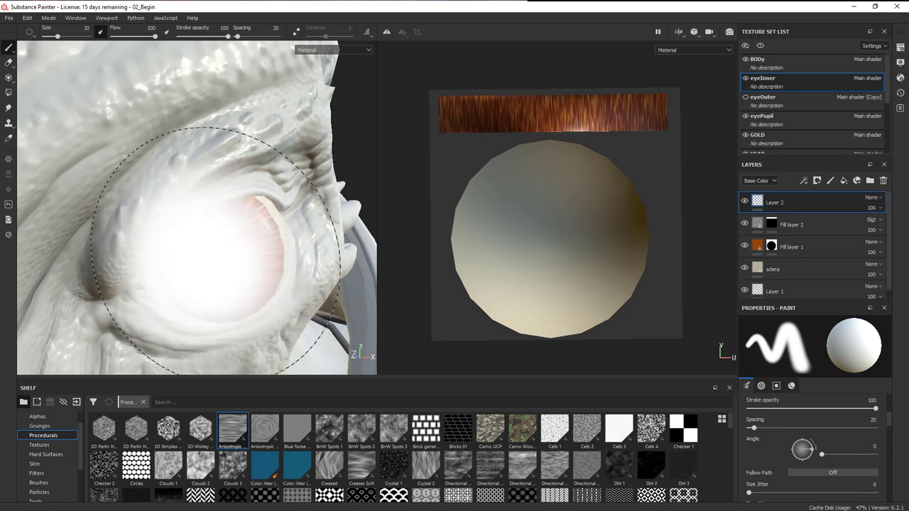
# Try a white brush stroke of size 0.16 along the iris edge directly on the 3D eye and undo it.
pyautogui.moveTo(295, 309); pyautogui.dragTo(263, 309)
pyautogui.click(214, 224)
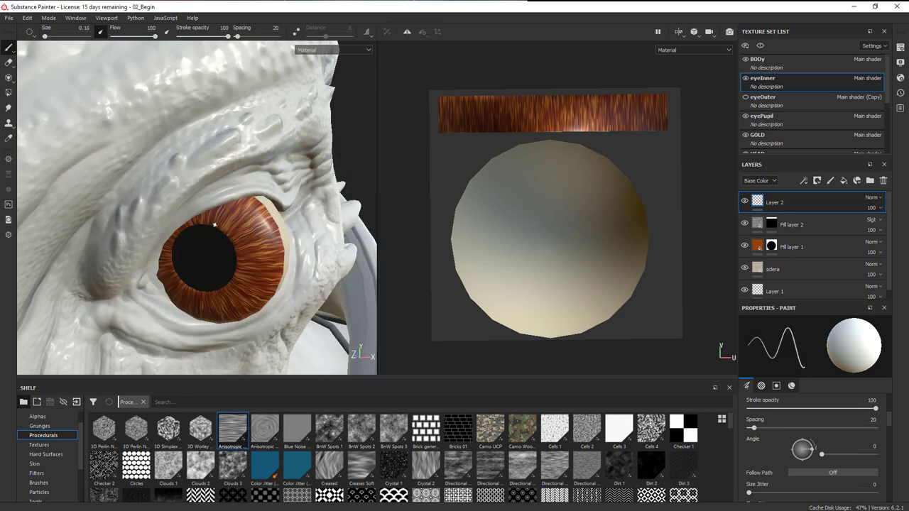
pyautogui.moveTo(278, 237); pyautogui.dragTo(275, 261)
pyautogui.hotkey('ctrl', 'z')
# On Layer 2, paint straight black lines with brush size 0.54 along the upper and lower edges of the rectangular iris UV island.
pyautogui.rightClick(565, 176)
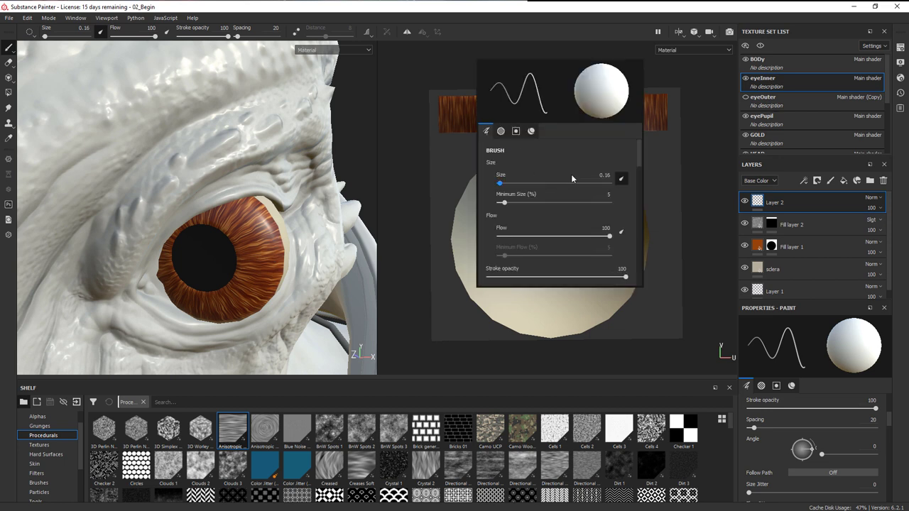
pyautogui.moveTo(500, 185); pyautogui.dragTo(503, 183)
pyautogui.moveTo(662, 193); pyautogui.dragTo(657, 272, button='middle')
pyautogui.scroll(2, 640, 241)
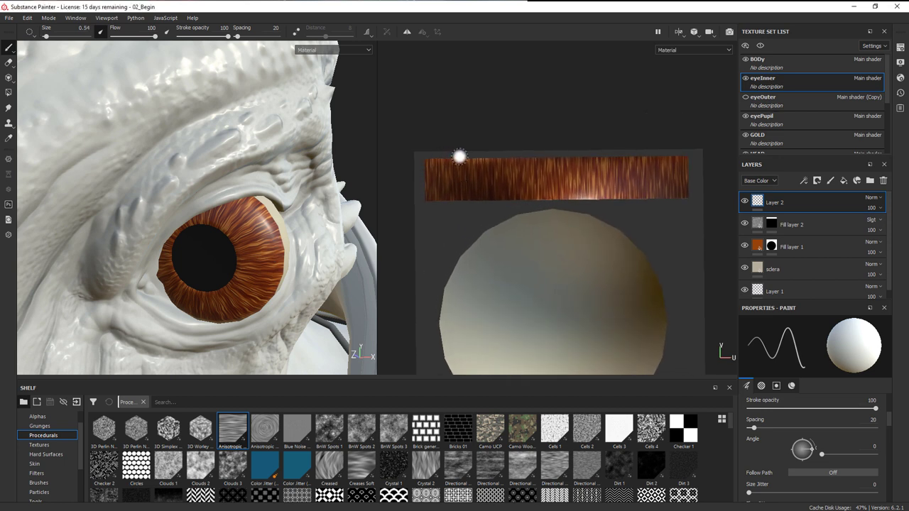
pyautogui.rightClick(476, 137)
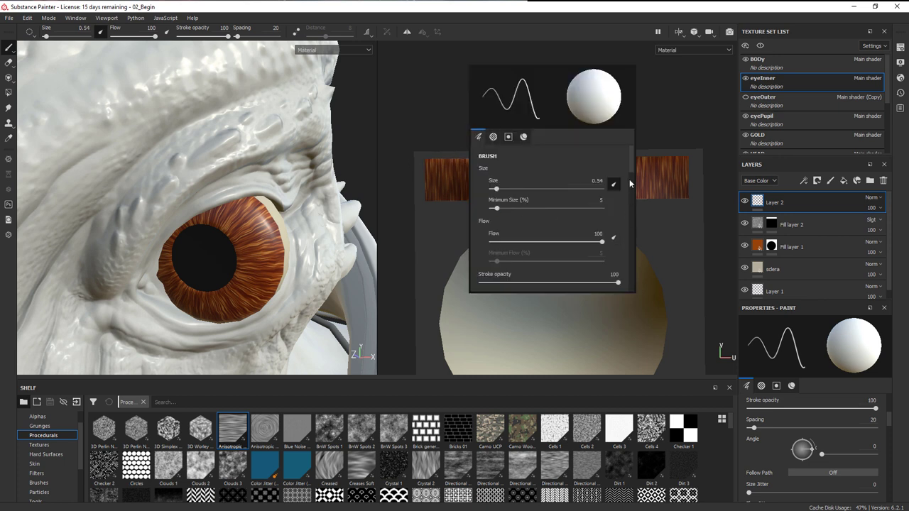
pyautogui.moveTo(629, 166); pyautogui.dragTo(644, 232)
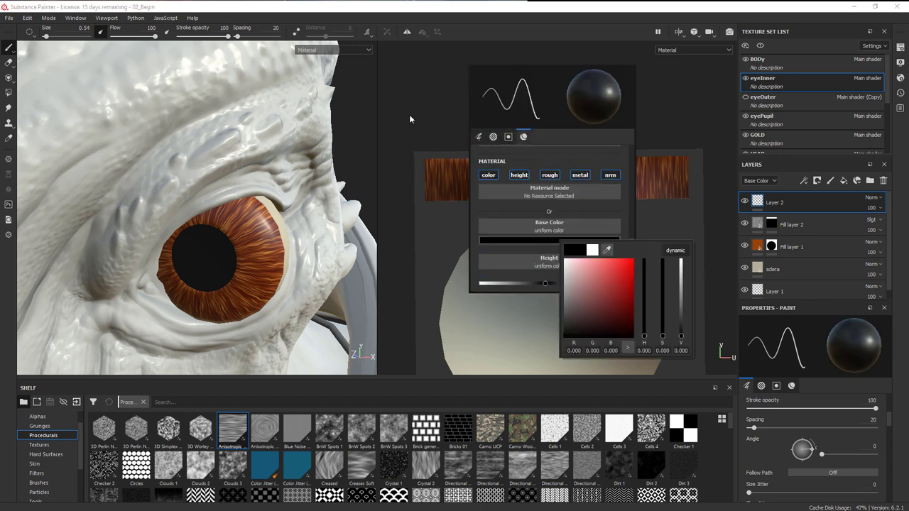
pyautogui.click(414, 128)
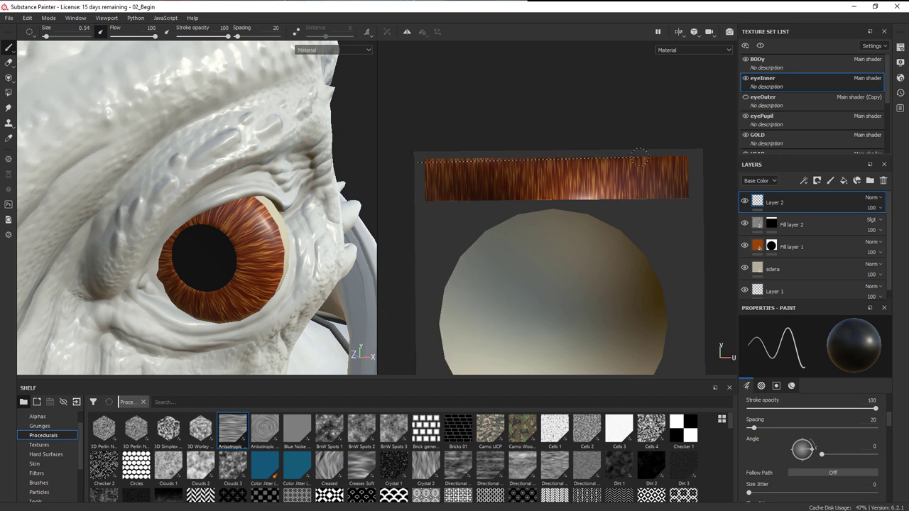
pyautogui.keyDown('shift'); pyautogui.click(695, 161); pyautogui.keyUp('shift')
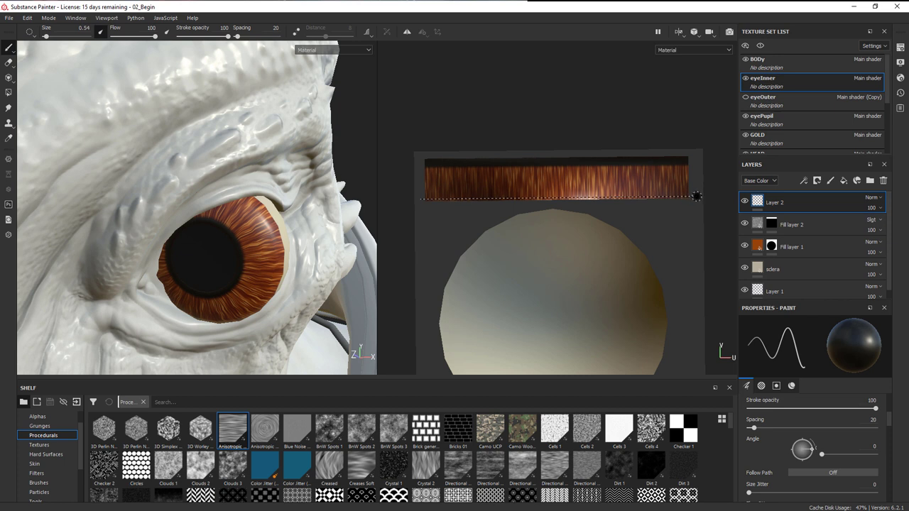
pyautogui.keyDown('shift'); pyautogui.click(697, 196); pyautogui.keyUp('shift')
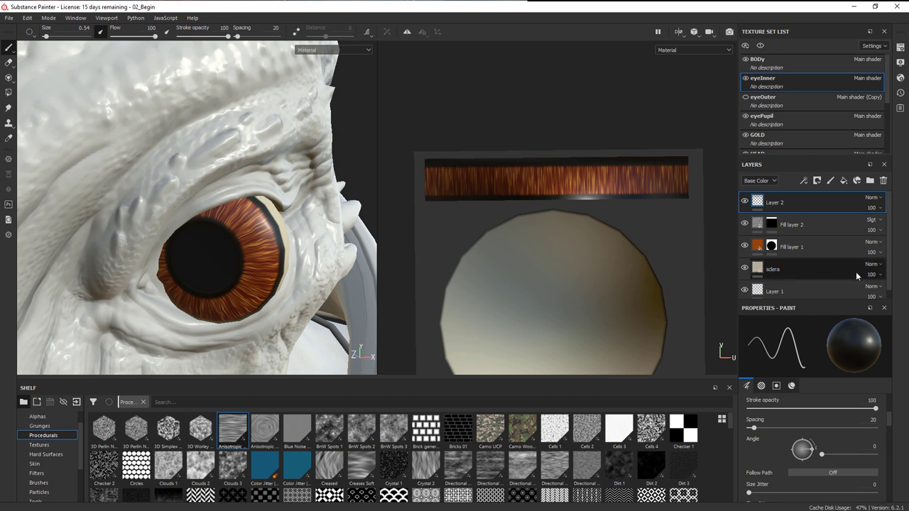
# Add a Blur filter to the painted black-edge layer with Blur Intensity 5.18.
pyautogui.click(811, 181)
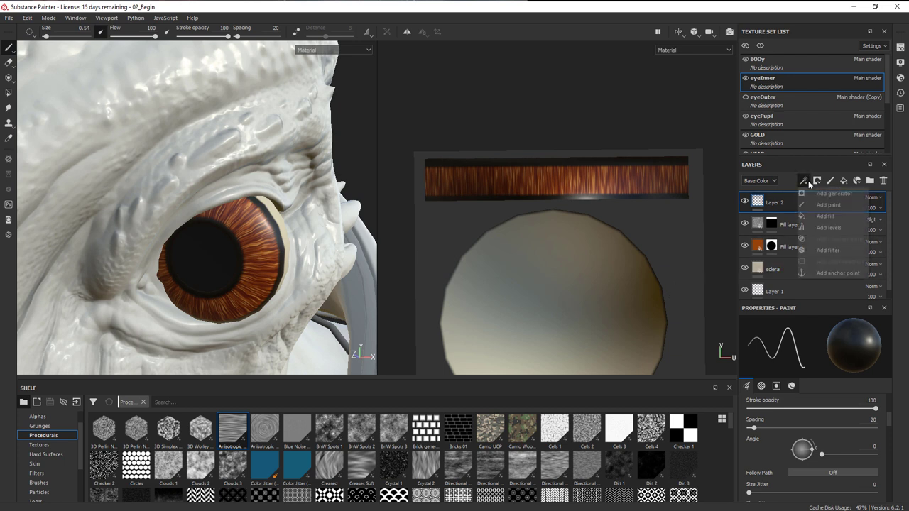
pyautogui.click(826, 250)
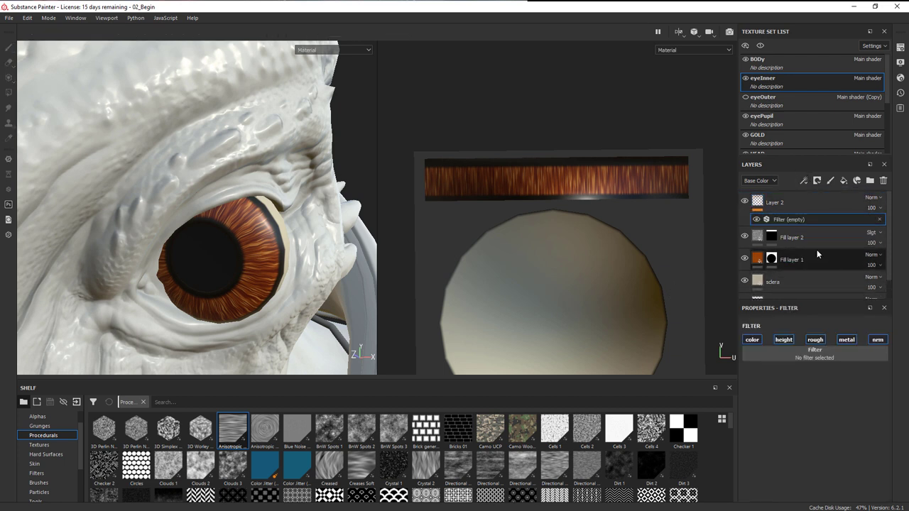
pyautogui.click(815, 355)
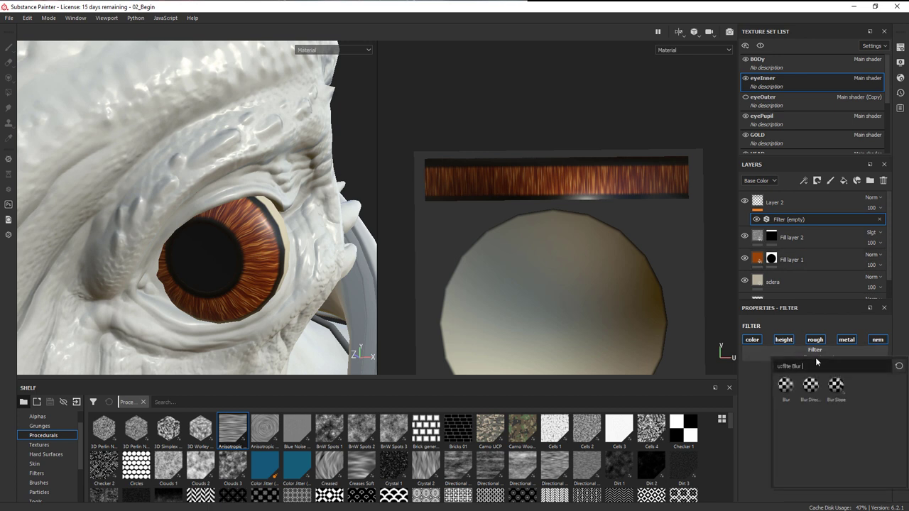
pyautogui.click(788, 388)
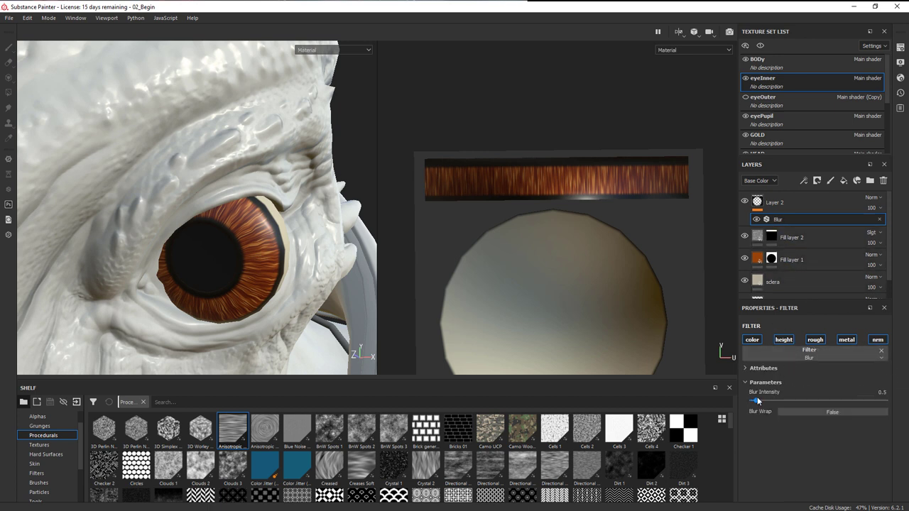
pyautogui.moveTo(757, 400); pyautogui.dragTo(775, 401)
pyautogui.moveTo(772, 402); pyautogui.dragTo(817, 405)
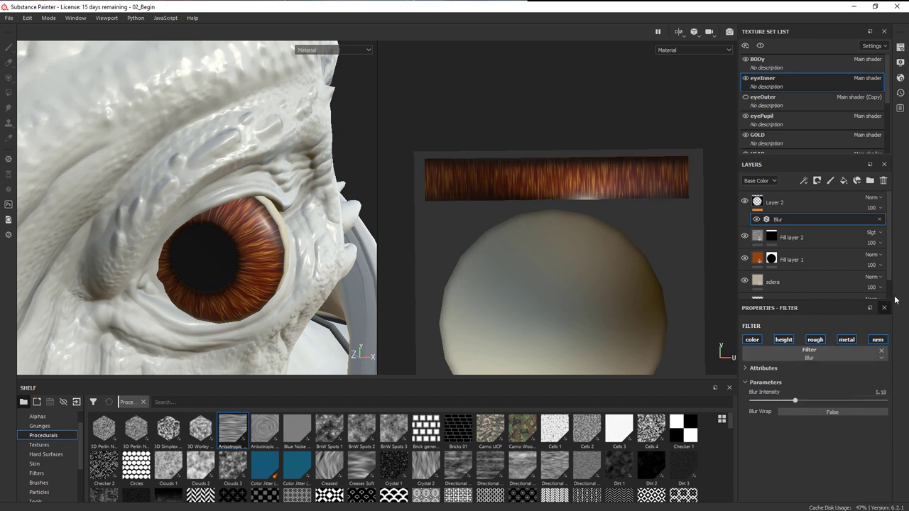
# Lower the opacity of the blurred black-edge paint layer to 88.
pyautogui.click(879, 207)
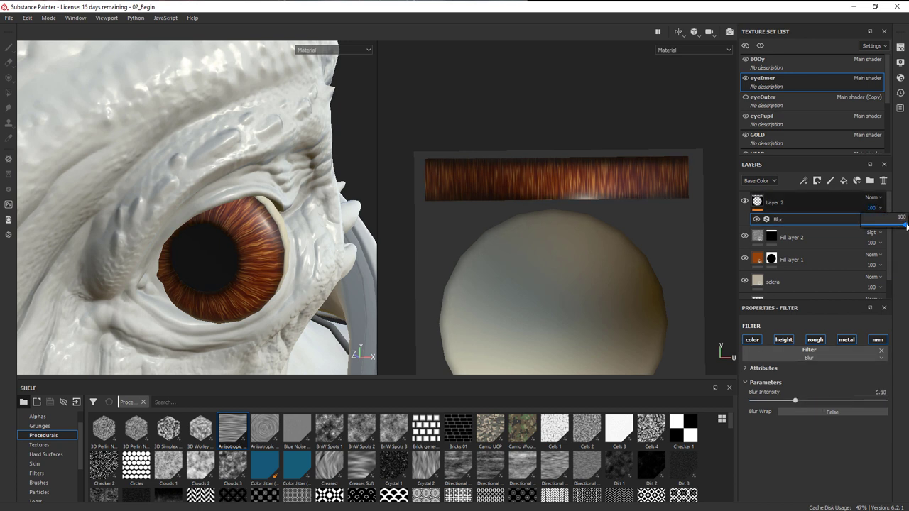
pyautogui.moveTo(907, 226); pyautogui.dragTo(905, 227)
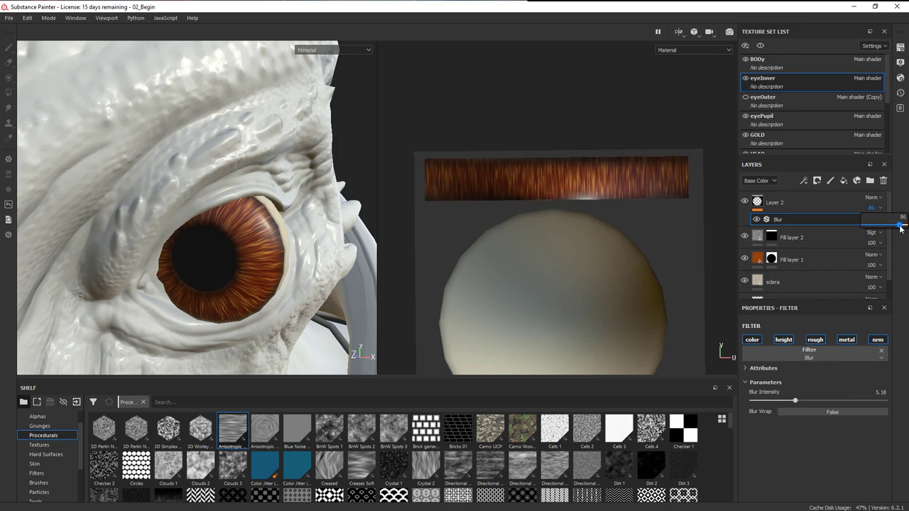
pyautogui.keyDown('alt'); pyautogui.moveTo(275, 243); pyautogui.dragTo(331, 274, button='right'); pyautogui.keyUp('alt')
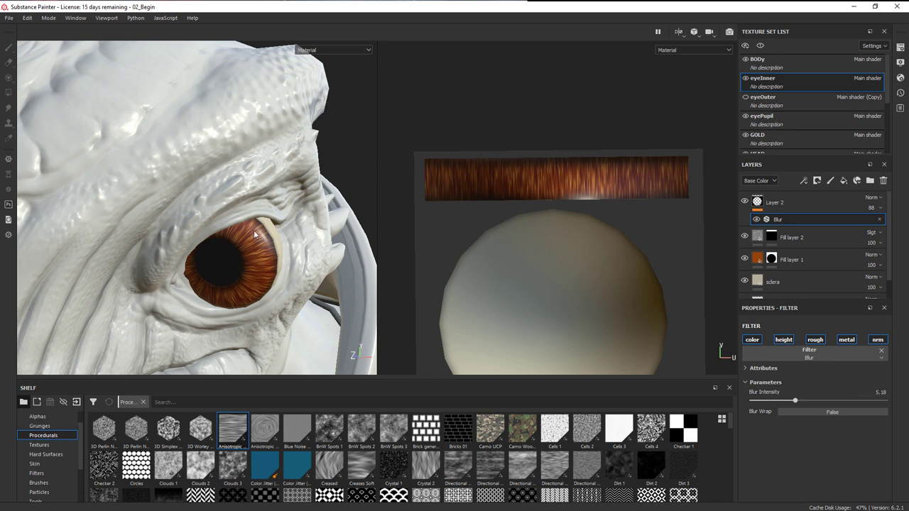
pyautogui.keyDown('alt'); pyautogui.moveTo(303, 266); pyautogui.dragTo(301, 266); pyautogui.keyUp('alt')
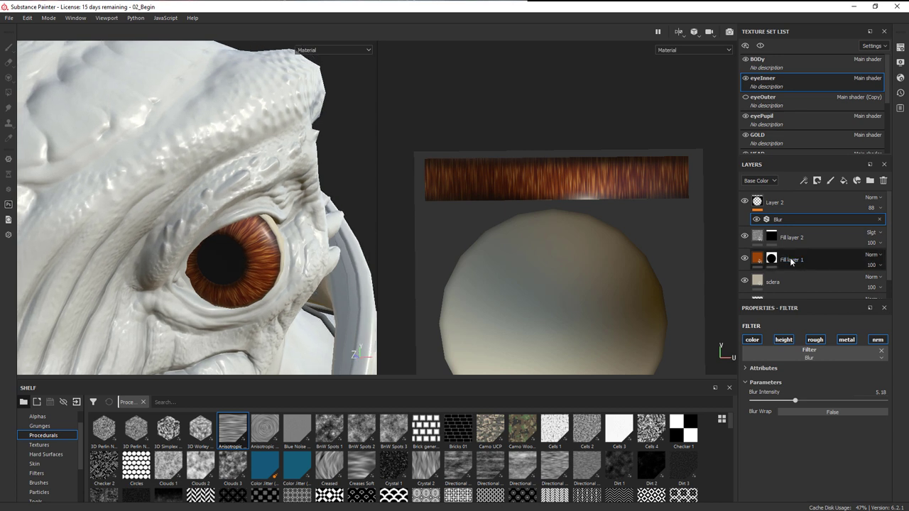
# Add a Blur filter to the noise fill layer and reduce its Blur Intensity to slightly soften the iris streaks.
pyautogui.click(766, 242)
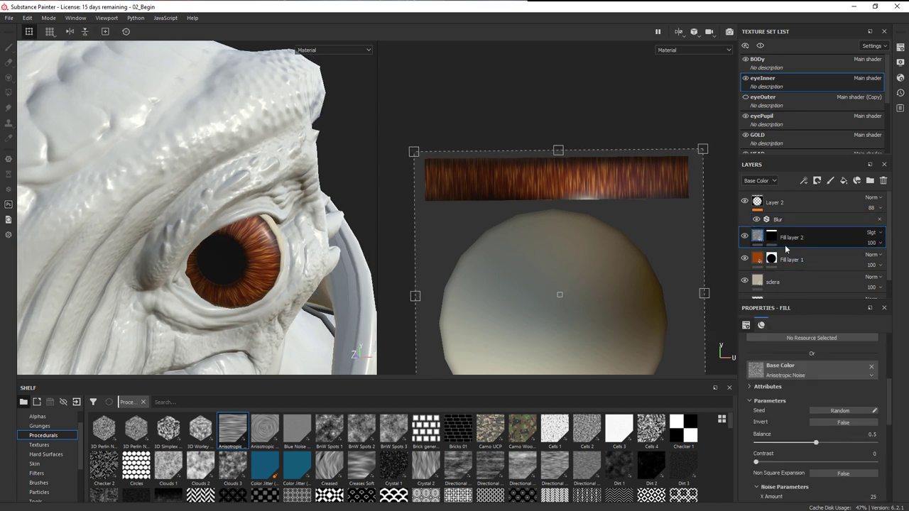
pyautogui.click(804, 181)
pyautogui.click(830, 251)
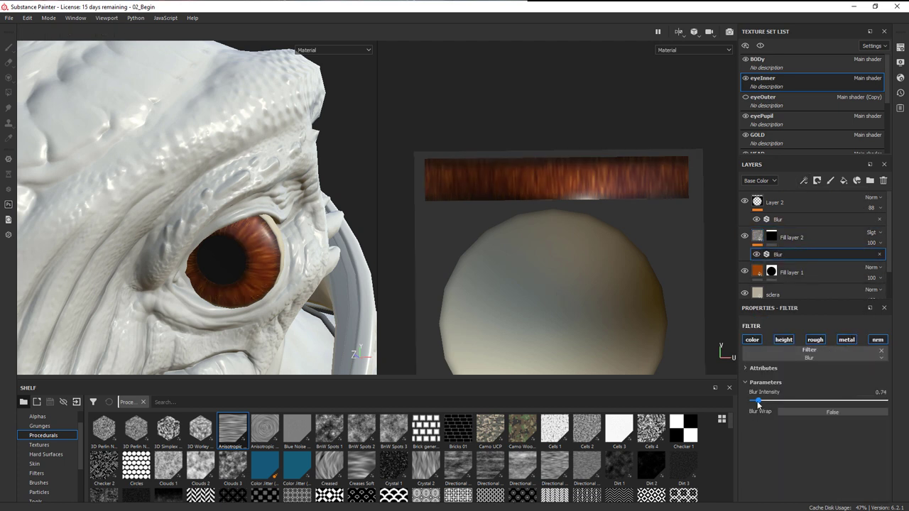
pyautogui.moveTo(758, 404); pyautogui.dragTo(753, 404)
pyautogui.moveTo(307, 238)
pyautogui.keyDown('alt'); pyautogui.mouseDown()
pyautogui.moveTo(275, 169)
pyautogui.moveTo(268, 217)
pyautogui.moveTo(258, 196)
pyautogui.moveTo(289, 235)
pyautogui.moveTo(312, 245)
pyautogui.mouseUp(); pyautogui.keyUp('alt')
# Brighten the iris fill layer's base color to a more vivid orange and check the eye from several angles.
pyautogui.click(750, 274)
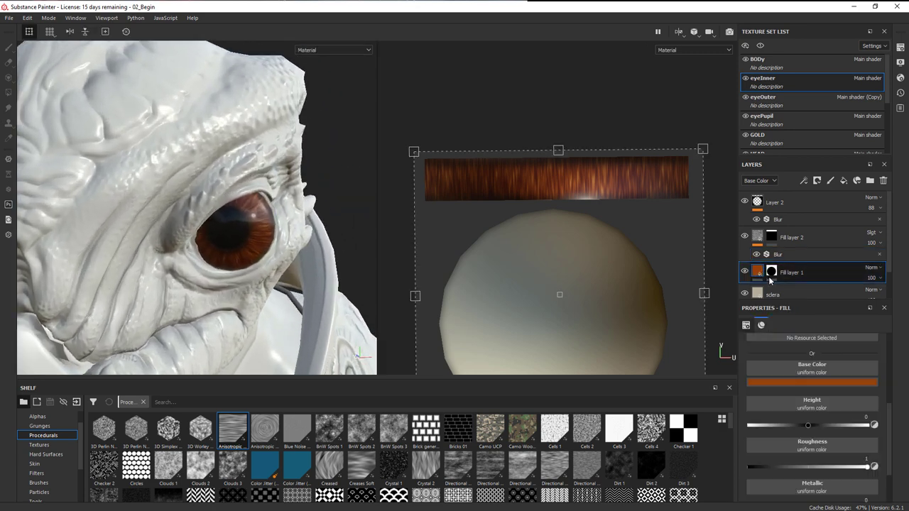
pyautogui.click(806, 384)
pyautogui.moveTo(842, 435); pyautogui.dragTo(860, 422)
pyautogui.keyDown('alt'); pyautogui.moveTo(304, 226); pyautogui.dragTo(248, 217); pyautogui.keyUp('alt')
pyautogui.keyDown('alt'); pyautogui.moveTo(237, 250); pyautogui.dragTo(274, 258); pyautogui.keyUp('alt')
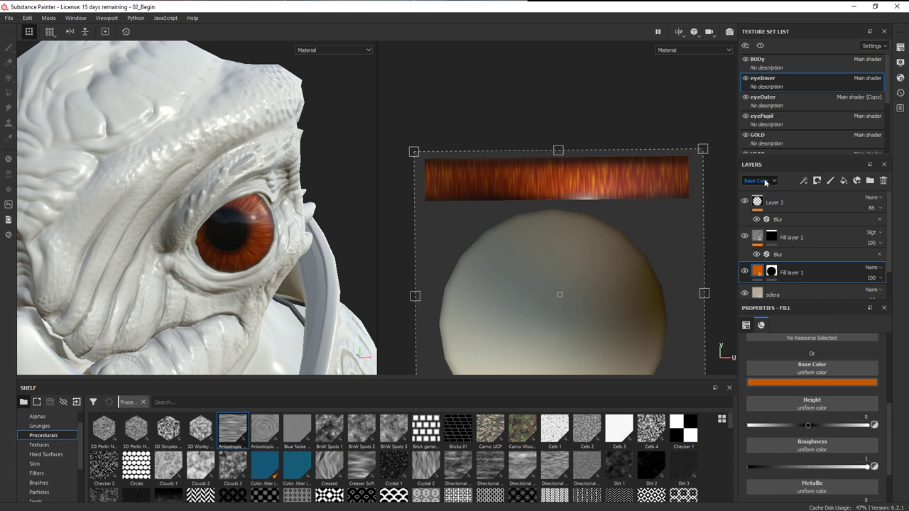
pyautogui.keyDown('alt'); pyautogui.moveTo(281, 218); pyautogui.dragTo(218, 240); pyautogui.keyUp('alt')
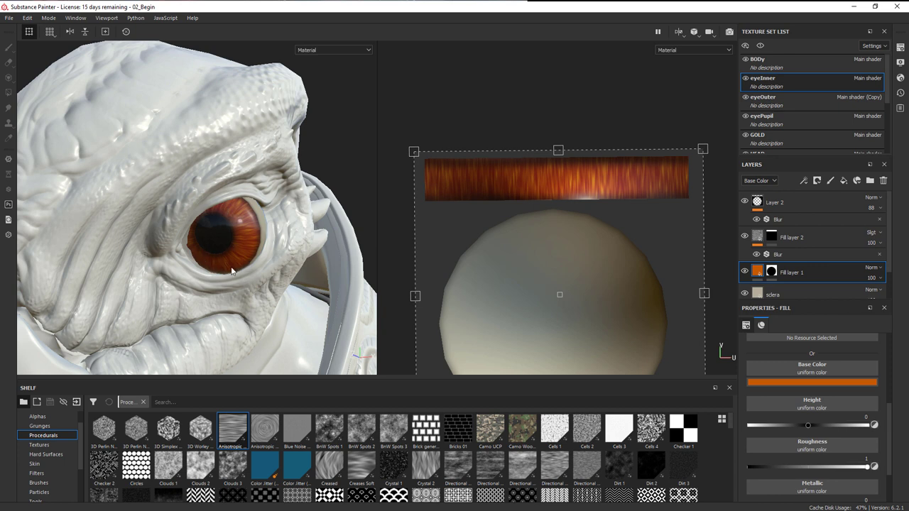
pyautogui.keyDown('alt'); pyautogui.moveTo(301, 280); pyautogui.dragTo(316, 266); pyautogui.keyUp('alt')
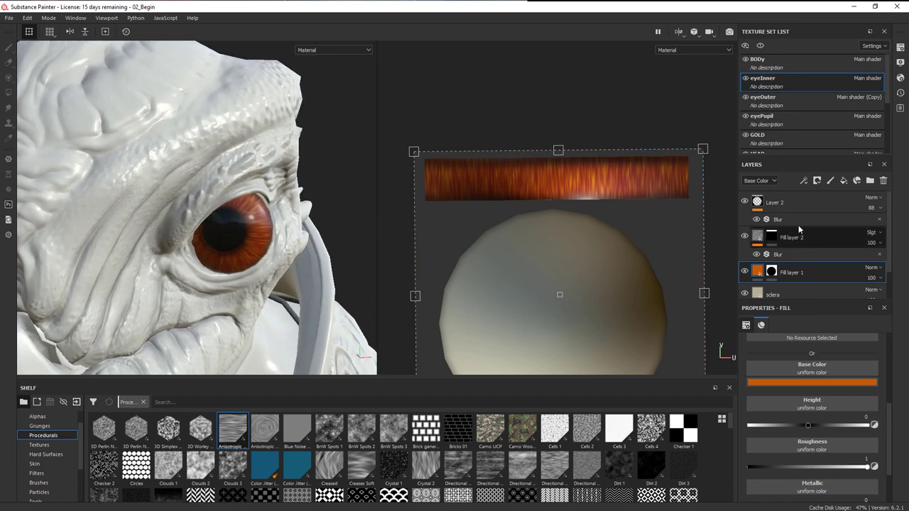
# Add a new paint layer above the blurred black-edge layer and set the brush base color to white.
pyautogui.click(831, 182)
pyautogui.moveTo(806, 273)
pyautogui.mouseDown()
pyautogui.moveTo(818, 194)
pyautogui.moveTo(810, 199)
pyautogui.mouseUp()
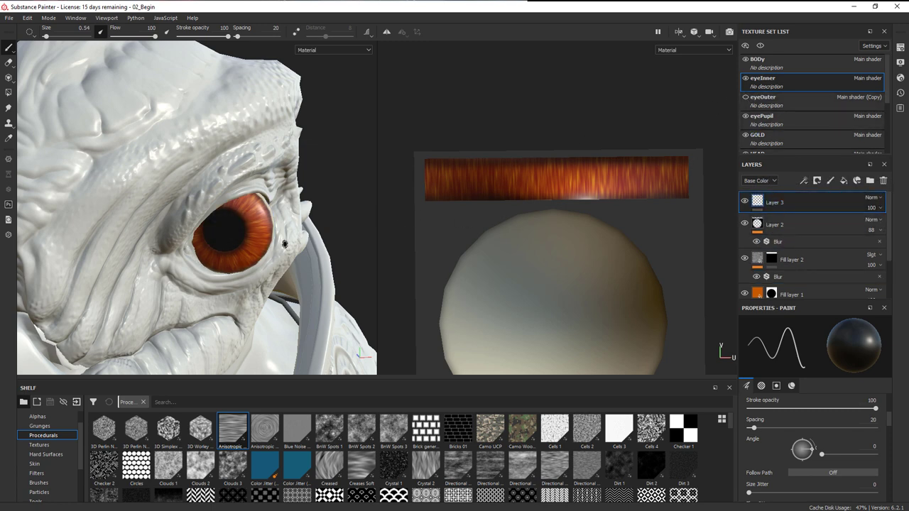
pyautogui.scroll(2, 292, 247)
pyautogui.rightClick(271, 240)
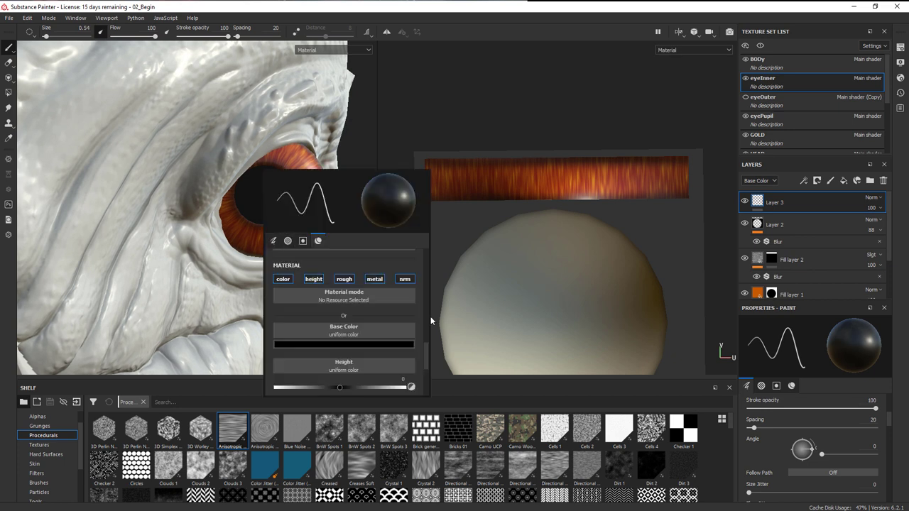
pyautogui.click(375, 346)
pyautogui.moveTo(405, 363); pyautogui.dragTo(357, 360)
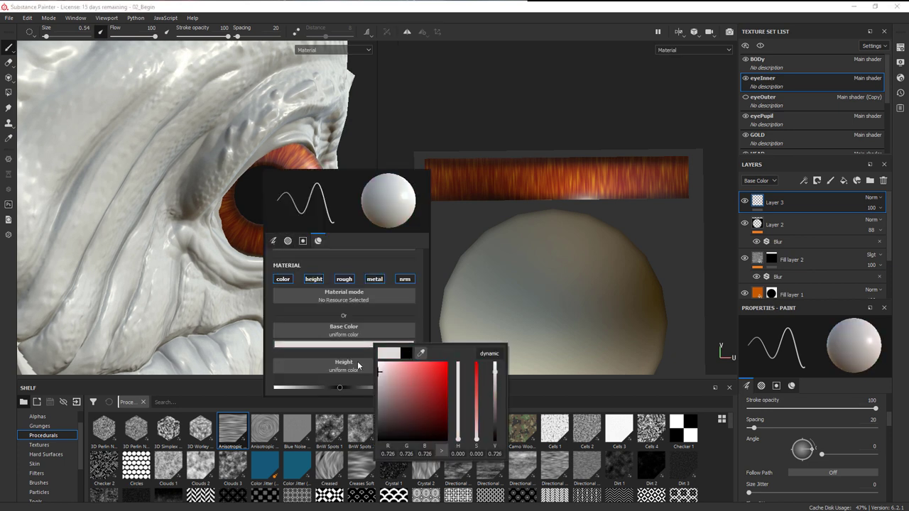
# Set the brush size to 1.96 and paint a soft white highlight band across the lower part of the iris.
pyautogui.rightClick(252, 237)
pyautogui.moveTo(408, 341); pyautogui.dragTo(411, 251)
pyautogui.moveTo(272, 283); pyautogui.dragTo(284, 282)
pyautogui.moveTo(246, 232)
pyautogui.mouseDown()
pyautogui.moveTo(266, 239)
pyautogui.moveTo(300, 232)
pyautogui.mouseUp()
pyautogui.hotkey('ctrl', 'z')
pyautogui.rightClick(292, 242)
pyautogui.moveTo(324, 294); pyautogui.dragTo(316, 294)
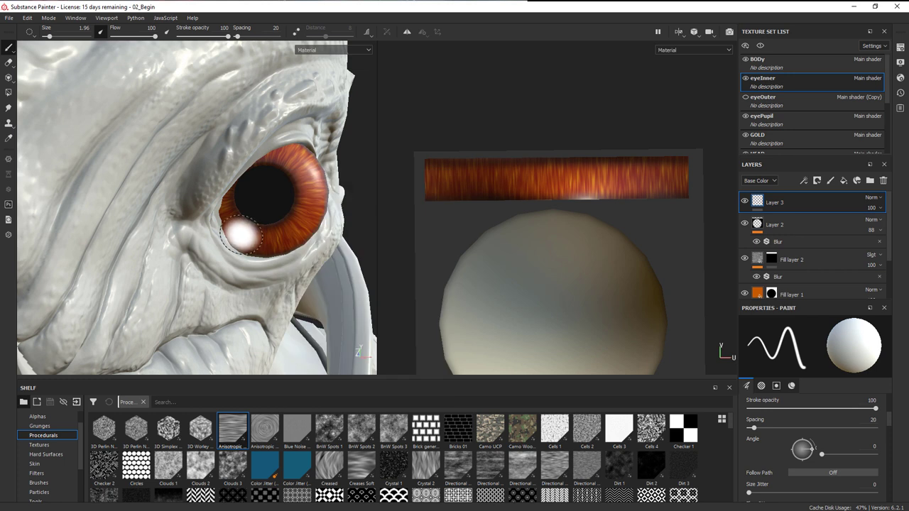
pyautogui.moveTo(245, 236)
pyautogui.mouseDown()
pyautogui.moveTo(294, 238)
pyautogui.moveTo(301, 228)
pyautogui.mouseUp()
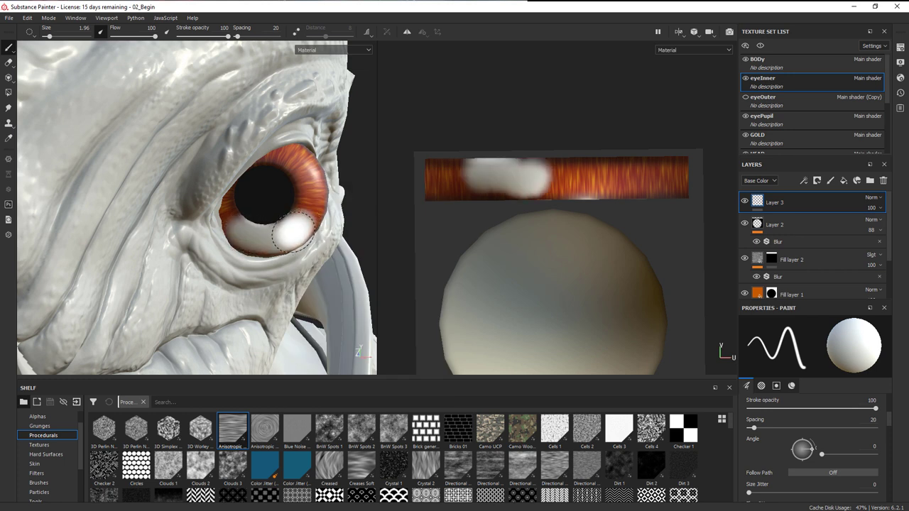
pyautogui.hotkey('ctrl', 'z')
pyautogui.moveTo(246, 235); pyautogui.dragTo(313, 234)
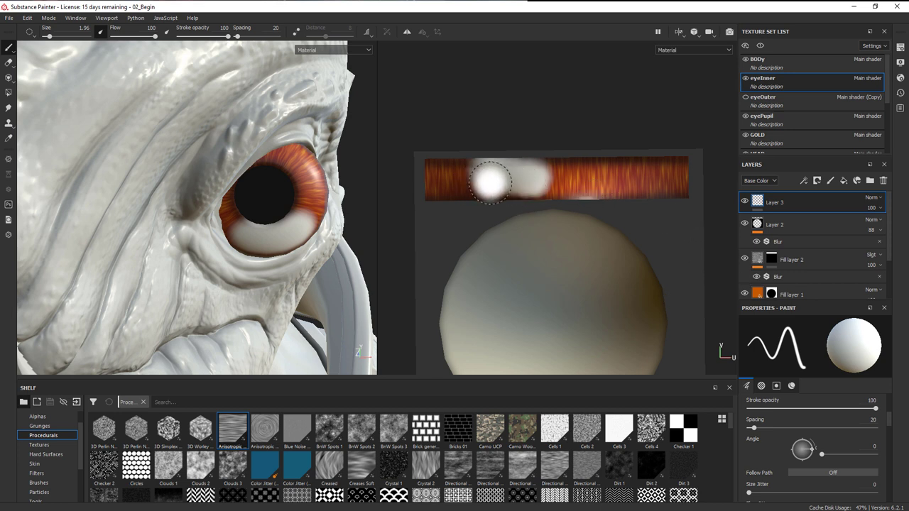
# Try Soft light on the white highlight layer, and settle on the Overlay blend mode.
pyautogui.click(879, 200)
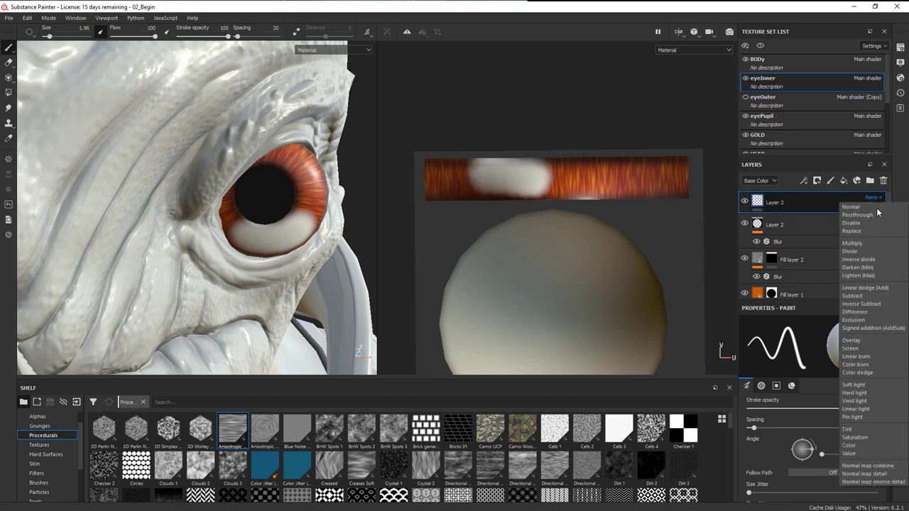
pyautogui.click(870, 385)
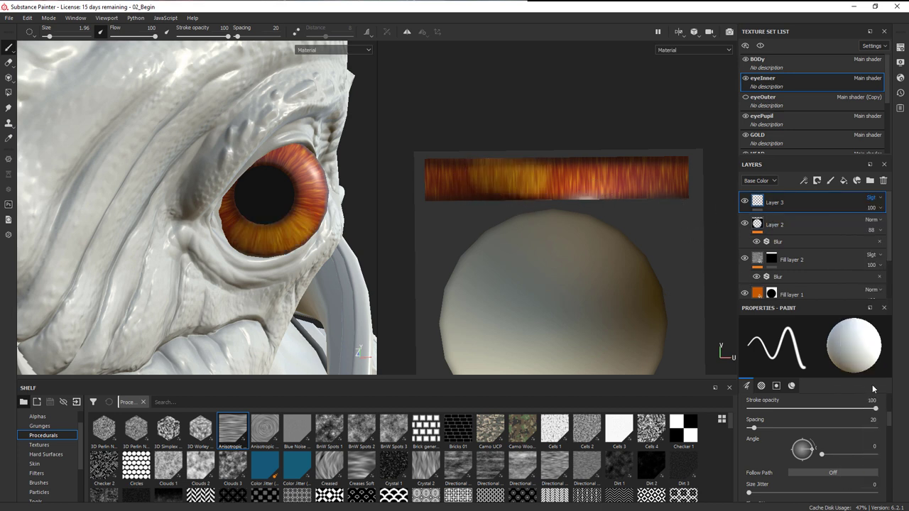
pyautogui.keyDown('alt'); pyautogui.moveTo(321, 266); pyautogui.dragTo(241, 266); pyautogui.keyUp('alt')
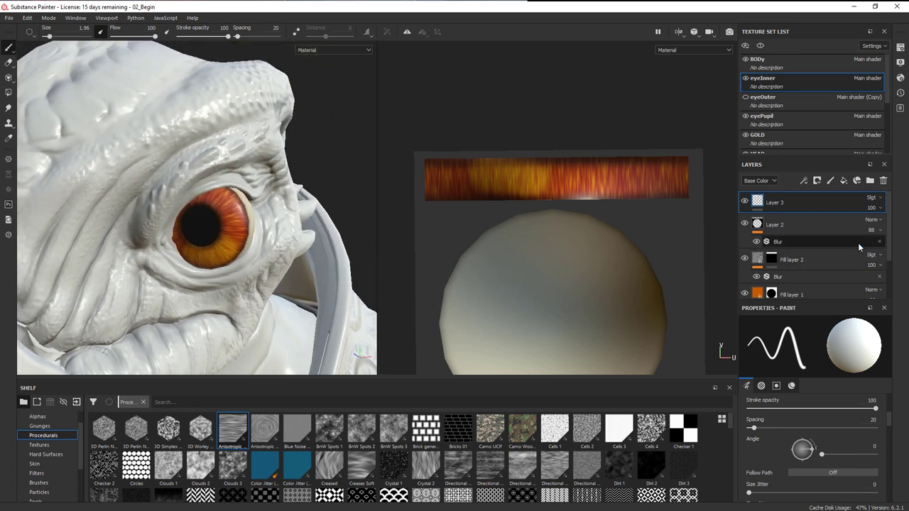
pyautogui.click(872, 199)
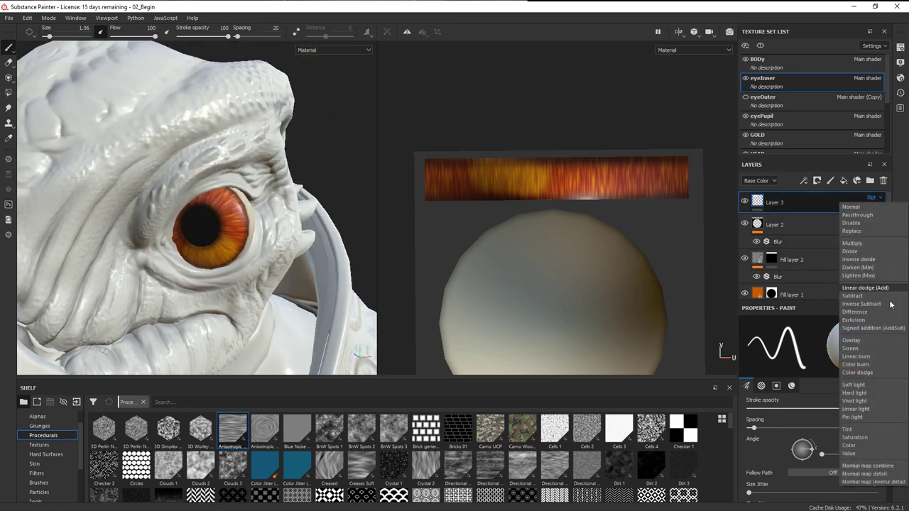
pyautogui.click(851, 340)
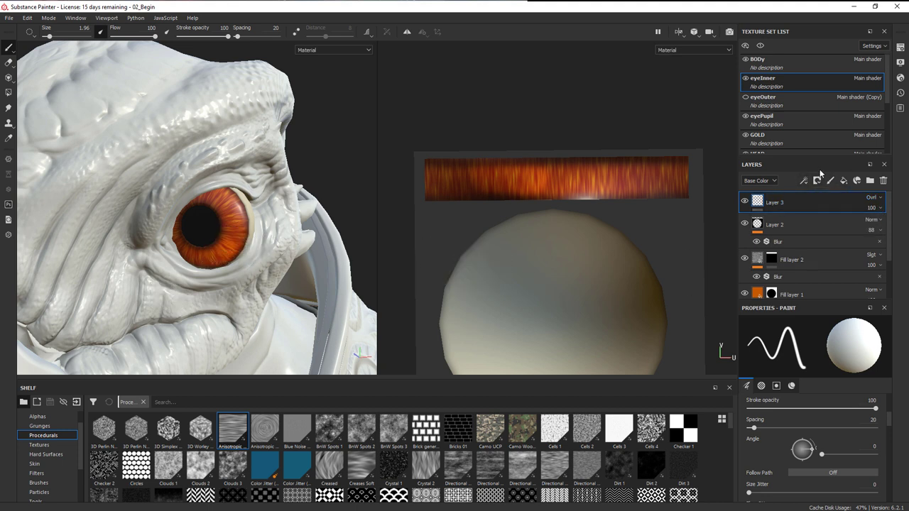
# Add a Blur filter to the white highlight layer and raise its Blur Intensity.
pyautogui.click(804, 182)
pyautogui.click(831, 239)
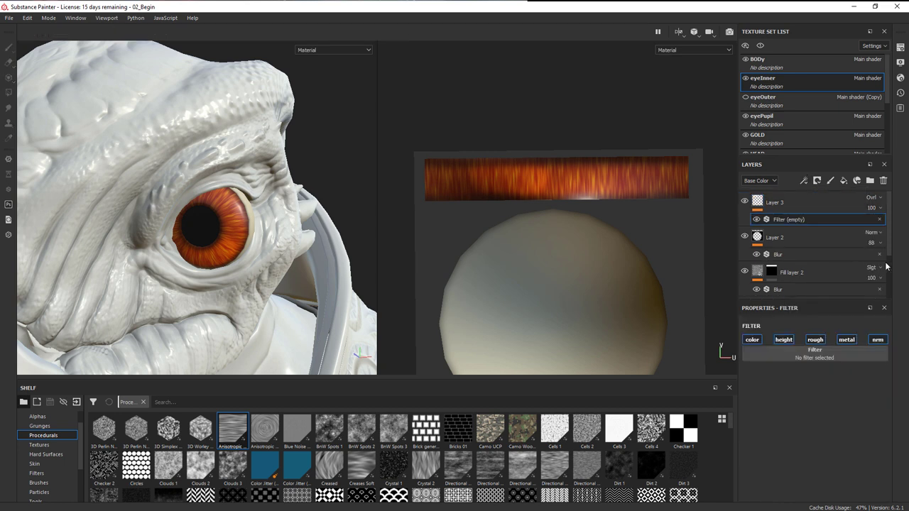
pyautogui.click(842, 353)
pyautogui.click(786, 385)
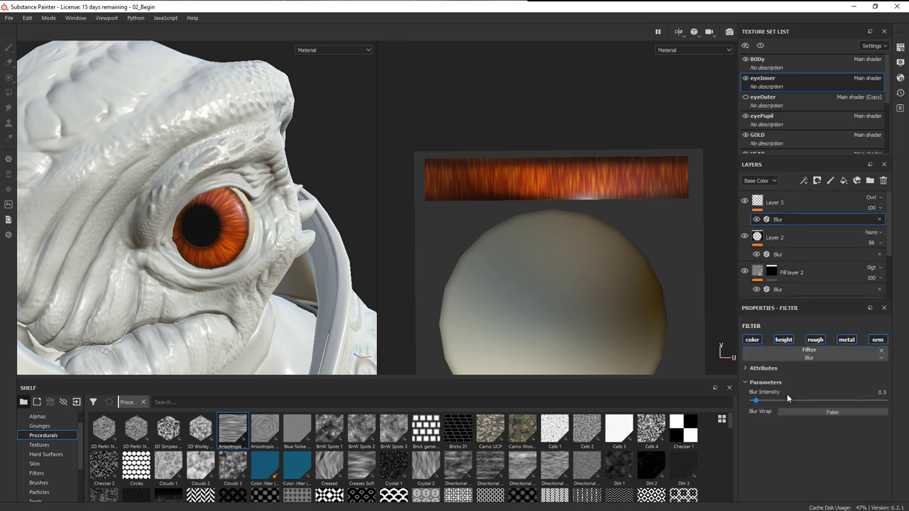
pyautogui.moveTo(757, 404); pyautogui.dragTo(814, 403)
# Add a new paint layer, set the brush base color to black, and paint a shadow across the upper part of the iris.
pyautogui.click(831, 182)
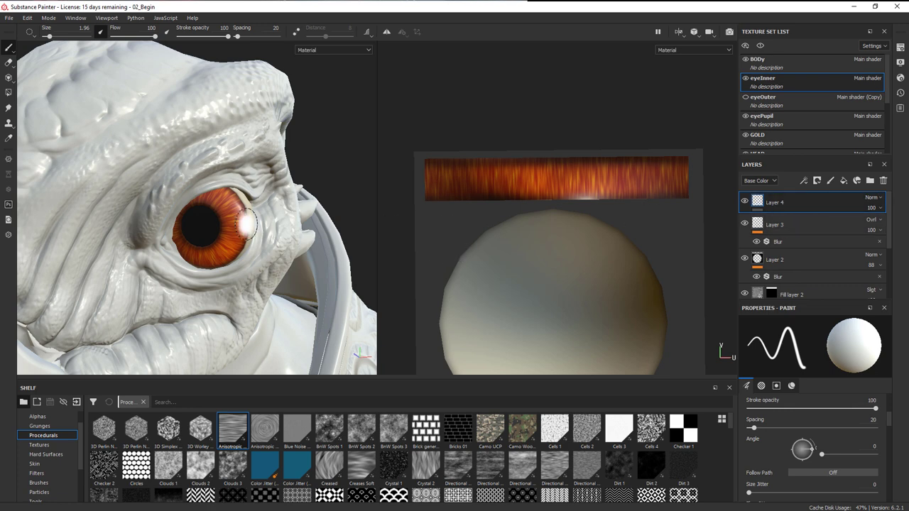
pyautogui.scroll(3, 229, 212)
pyautogui.rightClick(220, 212)
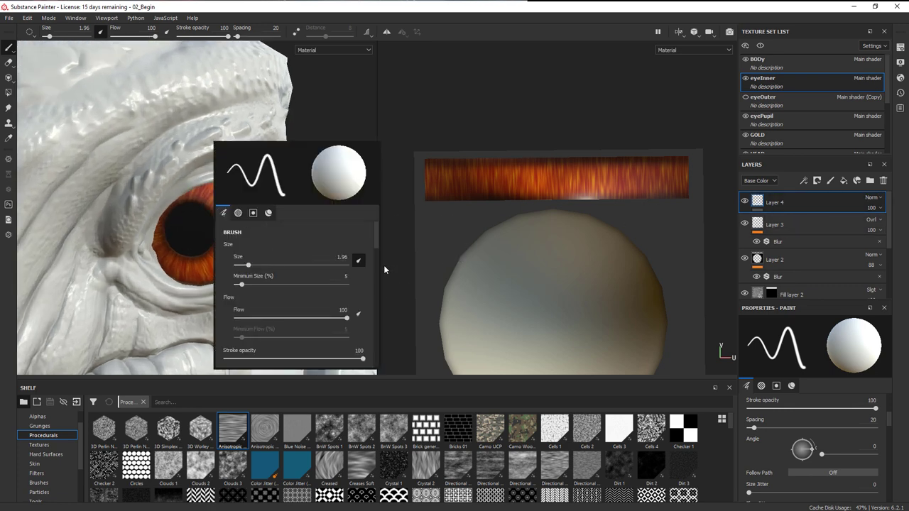
pyautogui.moveTo(375, 227); pyautogui.dragTo(378, 314)
pyautogui.click(362, 313)
pyautogui.click(342, 323)
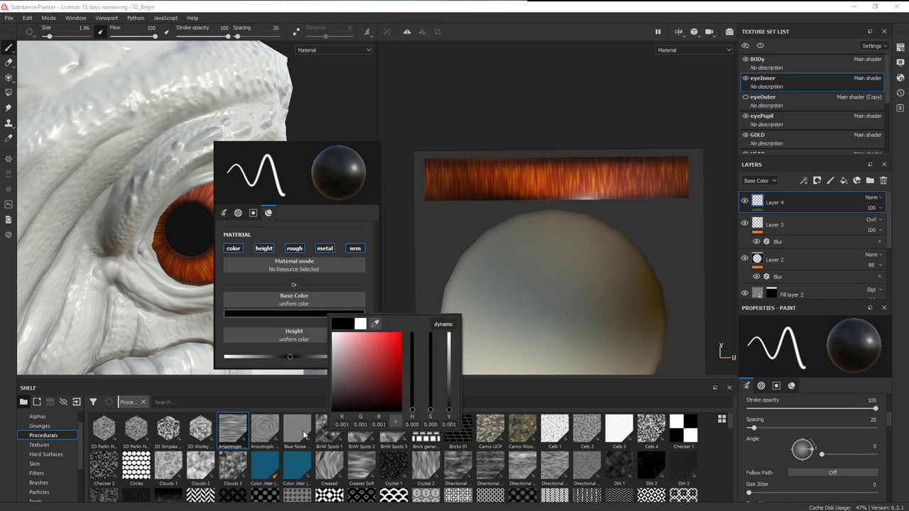
pyautogui.click(170, 245)
pyautogui.moveTo(217, 190)
pyautogui.keyDown('alt'); pyautogui.mouseDown()
pyautogui.moveTo(219, 179)
pyautogui.moveTo(222, 193)
pyautogui.mouseUp(); pyautogui.keyUp('alt')
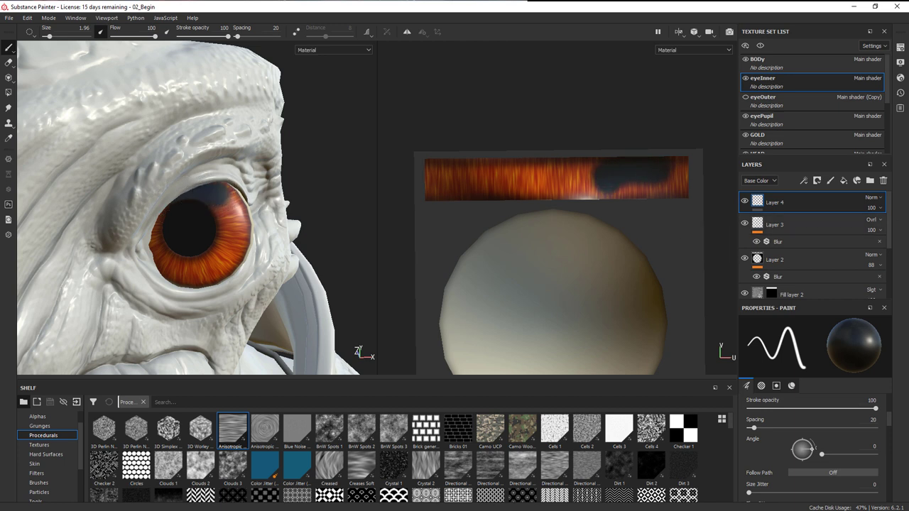
# Lower the opacity of the upper-iris shadow layer to 67.
pyautogui.click(878, 209)
pyautogui.moveTo(900, 227); pyautogui.dragTo(889, 229)
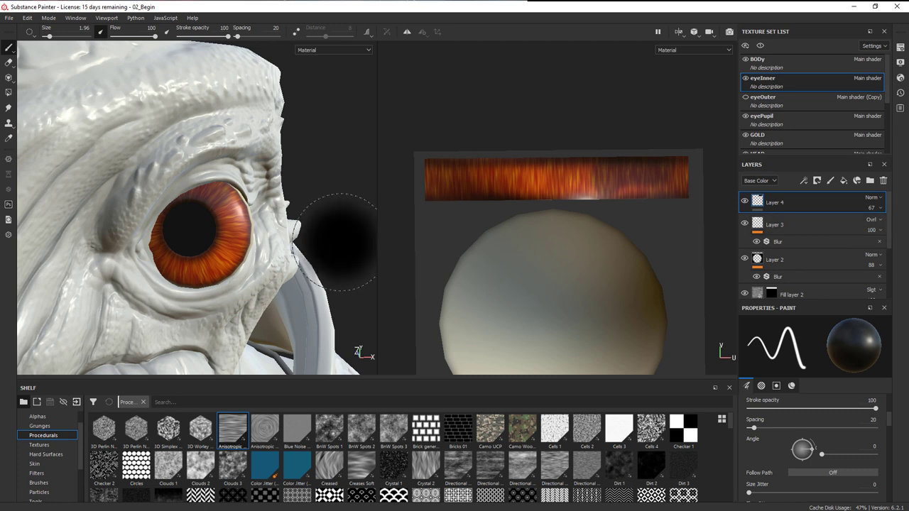
pyautogui.keyDown('alt'); pyautogui.moveTo(341, 246); pyautogui.dragTo(267, 244); pyautogui.keyUp('alt')
pyautogui.scroll(-2, 267, 243)
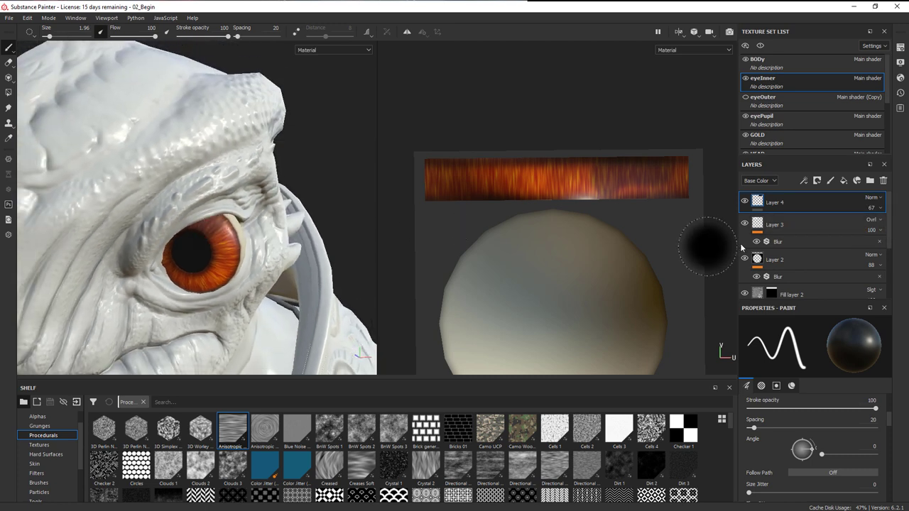
# Add a Blur filter to the upper-iris shadow layer with Blur Intensity 12.01.
pyautogui.click(804, 180)
pyautogui.click(828, 250)
pyautogui.click(824, 357)
pyautogui.click(784, 387)
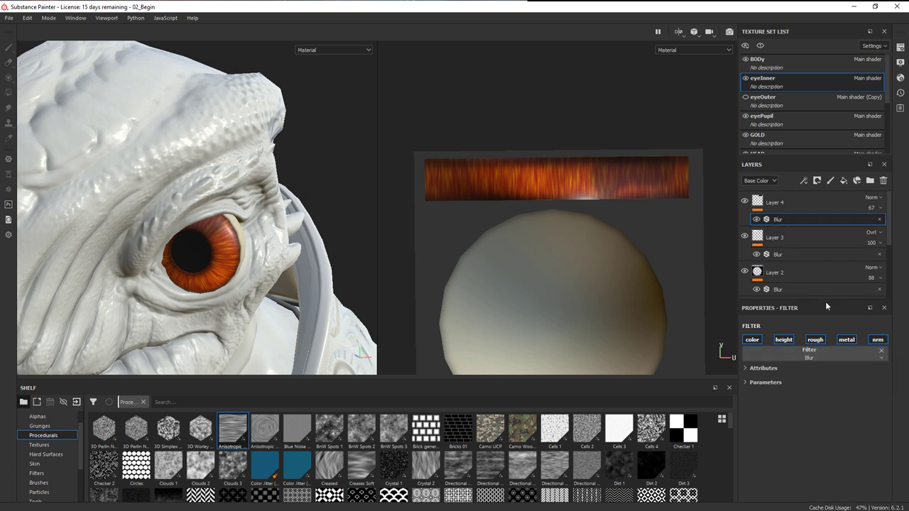
pyautogui.click(776, 369)
pyautogui.click(775, 369)
pyautogui.click(772, 383)
pyautogui.moveTo(757, 403); pyautogui.dragTo(765, 405)
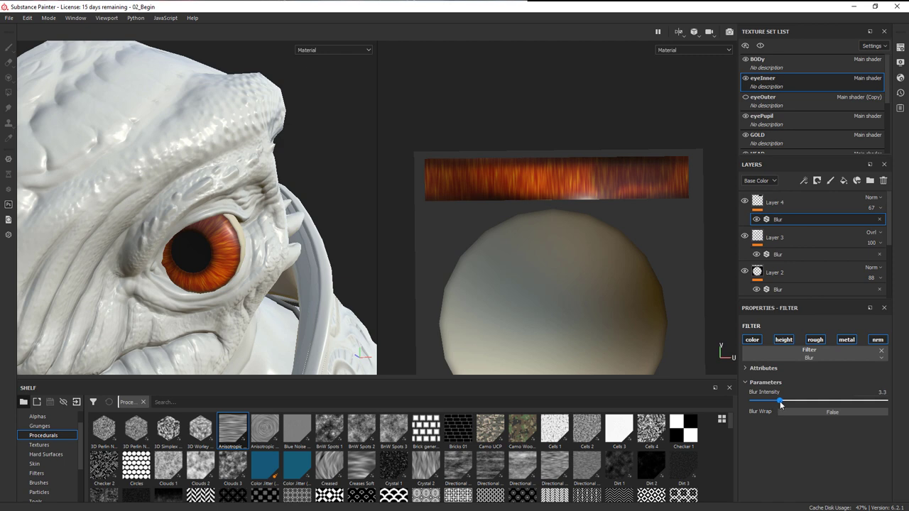
pyautogui.moveTo(779, 400); pyautogui.dragTo(852, 407)
pyautogui.scroll(-3, 300, 253)
pyautogui.moveTo(299, 253)
pyautogui.keyDown('alt'); pyautogui.mouseDown()
pyautogui.moveTo(327, 253)
pyautogui.moveTo(290, 253)
pyautogui.mouseUp(); pyautogui.keyUp('alt')
pyautogui.keyDown('alt'); pyautogui.moveTo(290, 254); pyautogui.dragTo(329, 240, button='middle'); pyautogui.keyUp('alt')
pyautogui.scroll(3, 258, 240)
pyautogui.moveTo(249, 228)
pyautogui.keyDown('alt'); pyautogui.mouseDown()
pyautogui.moveTo(215, 239)
pyautogui.moveTo(235, 234)
pyautogui.mouseUp(); pyautogui.keyUp('alt')
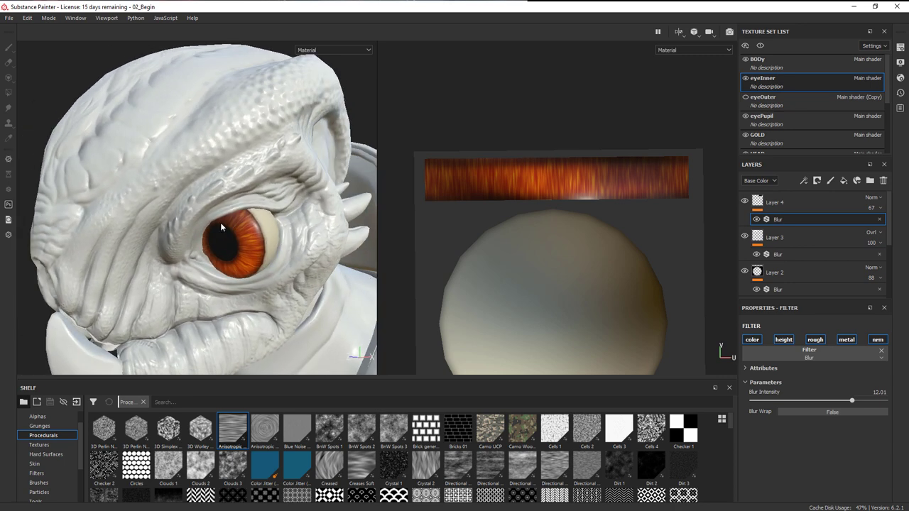
# Add another paint layer on top and paint black shading under the upper eyelid over the iris and sclera.
pyautogui.click(827, 197)
pyautogui.click(833, 182)
pyautogui.moveTo(235, 234)
pyautogui.keyDown('alt'); pyautogui.mouseDown()
pyautogui.moveTo(207, 236)
pyautogui.moveTo(240, 219)
pyautogui.mouseUp(); pyautogui.keyUp('alt')
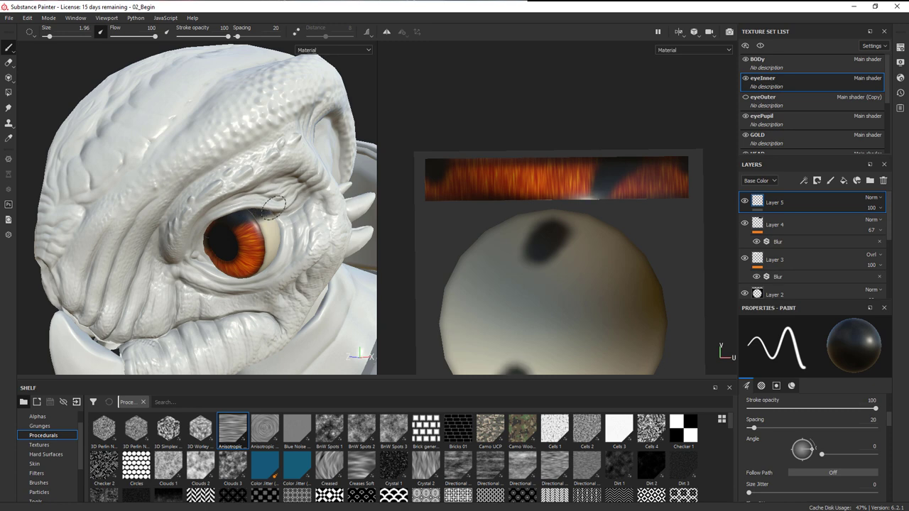
pyautogui.keyDown('alt'); pyautogui.moveTo(298, 245); pyautogui.dragTo(351, 230); pyautogui.keyUp('alt')
# Lower the opacity of the new eyelid shading layer to 61, keeping its Normal blend mode.
pyautogui.click(872, 198)
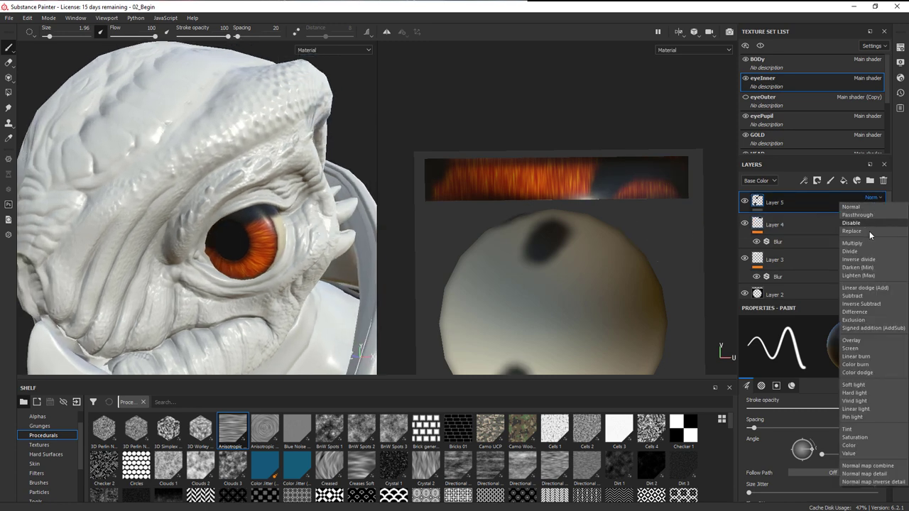
pyautogui.click(869, 244)
pyautogui.click(881, 210)
pyautogui.moveTo(904, 226); pyautogui.dragTo(892, 227)
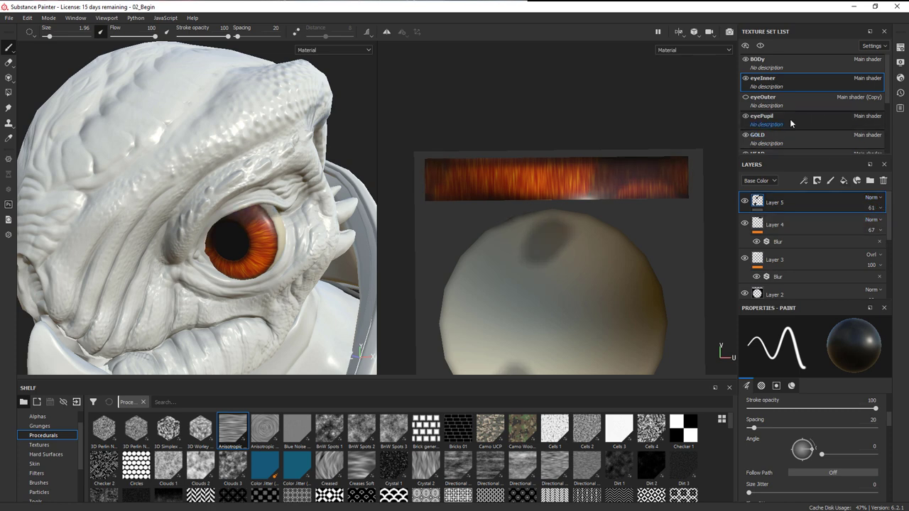
# Examine the shaded iris and sclera from several angles, both close up and with the whole head in view.
pyautogui.scroll(-3, 320, 269)
pyautogui.keyDown('alt'); pyautogui.moveTo(299, 264); pyautogui.dragTo(289, 248); pyautogui.keyUp('alt')
pyautogui.keyDown('alt'); pyautogui.moveTo(289, 249); pyautogui.dragTo(264, 253, button='right'); pyautogui.keyUp('alt')
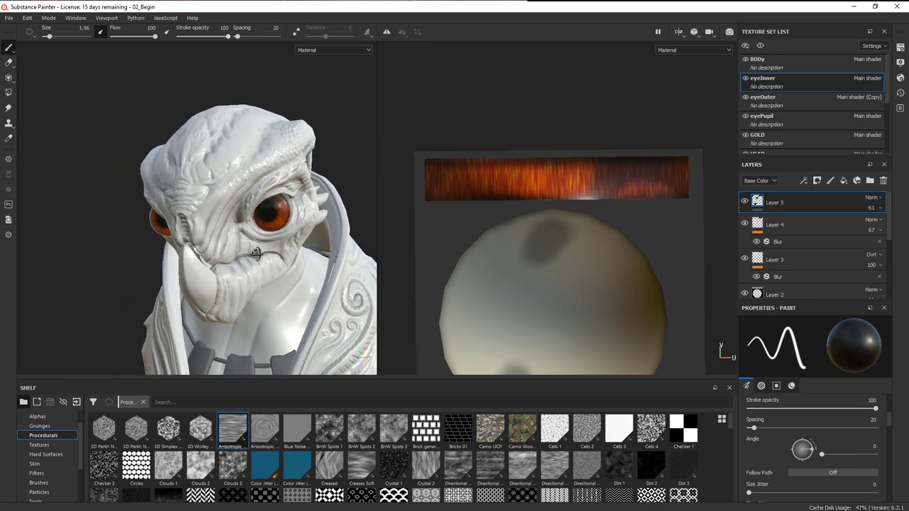
pyautogui.keyDown('alt'); pyautogui.moveTo(264, 253); pyautogui.dragTo(206, 267); pyautogui.keyUp('alt')
pyautogui.keyDown('alt'); pyautogui.moveTo(205, 267); pyautogui.dragTo(335, 235, button='right'); pyautogui.keyUp('alt')
pyautogui.keyDown('alt'); pyautogui.moveTo(335, 234); pyautogui.dragTo(259, 280); pyautogui.keyUp('alt')
pyautogui.keyDown('alt'); pyautogui.moveTo(258, 280); pyautogui.dragTo(329, 269, button='right'); pyautogui.keyUp('alt')
pyautogui.moveTo(329, 269)
pyautogui.keyDown('alt'); pyautogui.mouseDown()
pyautogui.moveTo(212, 206)
pyautogui.moveTo(202, 191)
pyautogui.mouseUp(); pyautogui.keyUp('alt')
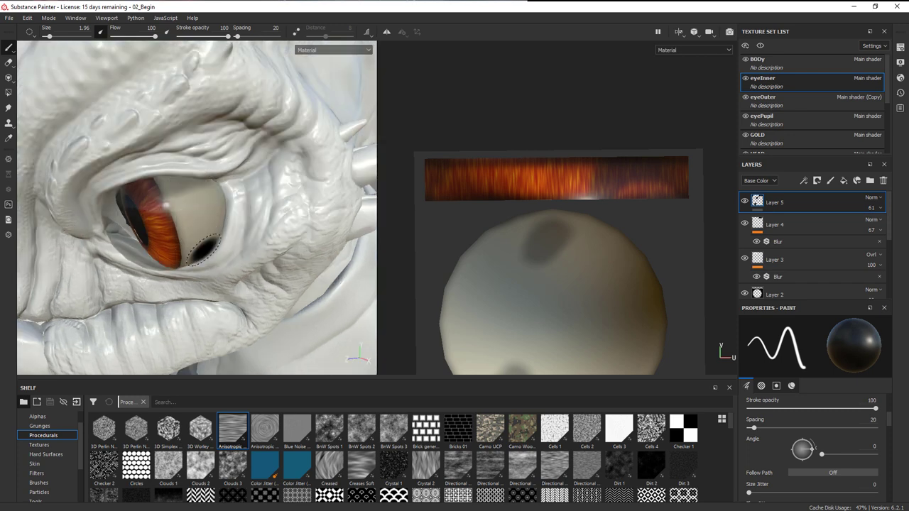
pyautogui.keyDown('alt'); pyautogui.moveTo(263, 260); pyautogui.dragTo(235, 222); pyautogui.keyUp('alt')
pyautogui.keyDown('alt'); pyautogui.moveTo(235, 222); pyautogui.dragTo(79, 221, button='right'); pyautogui.keyUp('alt')
# Reduce the opacity of the top eyelid shading layer to 20.
pyautogui.keyDown('alt'); pyautogui.moveTo(78, 222); pyautogui.dragTo(71, 178); pyautogui.keyUp('alt')
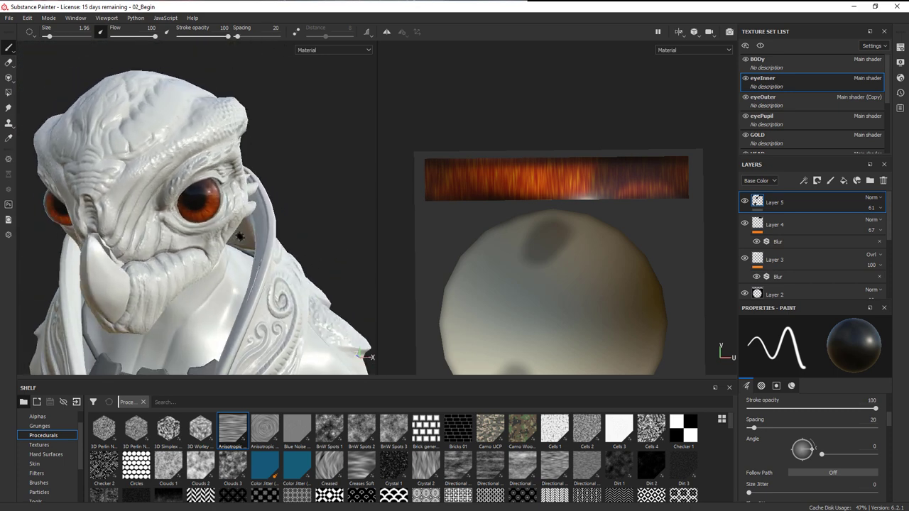
pyautogui.keyDown('alt'); pyautogui.moveTo(71, 178); pyautogui.dragTo(135, 178, button='right'); pyautogui.keyUp('alt')
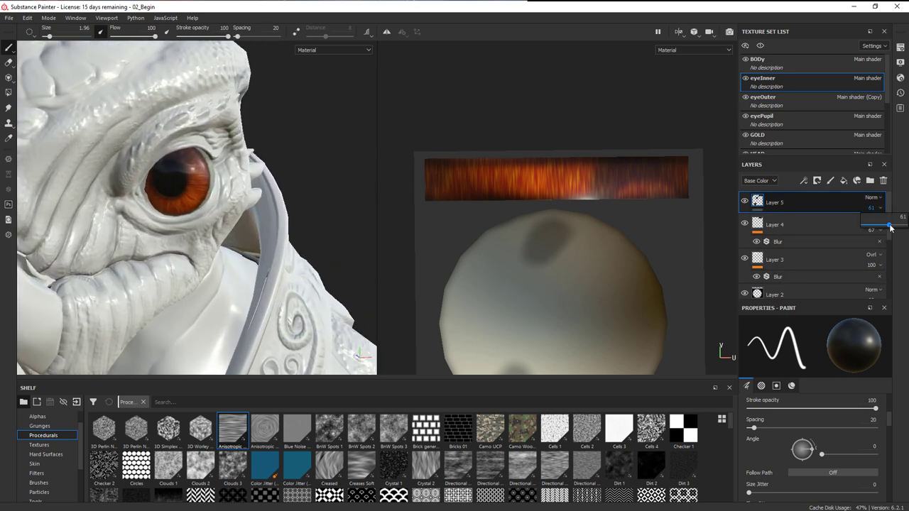
pyautogui.moveTo(878, 226); pyautogui.dragTo(872, 228)
# Check the finished eye shading on both eyes against the creature's whole head and bust from different distances.
pyautogui.keyDown('alt'); pyautogui.moveTo(241, 238); pyautogui.dragTo(195, 237, button='right'); pyautogui.keyUp('alt')
pyautogui.keyDown('alt'); pyautogui.moveTo(195, 238); pyautogui.dragTo(245, 226, button='middle'); pyautogui.keyUp('alt')
pyautogui.keyDown('alt'); pyautogui.moveTo(245, 225); pyautogui.dragTo(268, 225, button='right'); pyautogui.keyUp('alt')
pyautogui.keyDown('alt'); pyautogui.moveTo(310, 240); pyautogui.dragTo(260, 263, button='middle'); pyautogui.keyUp('alt')
pyautogui.keyDown('alt'); pyautogui.moveTo(260, 263); pyautogui.dragTo(223, 260, button='right'); pyautogui.keyUp('alt')
pyautogui.moveTo(223, 260)
pyautogui.keyDown('alt'); pyautogui.mouseDown()
pyautogui.moveTo(250, 258)
pyautogui.moveTo(257, 246)
pyautogui.mouseUp(); pyautogui.keyUp('alt')
pyautogui.keyDown('alt'); pyautogui.moveTo(257, 246); pyautogui.dragTo(235, 264, button='middle'); pyautogui.keyUp('alt')
pyautogui.keyDown('alt'); pyautogui.moveTo(234, 264); pyautogui.dragTo(264, 266, button='right'); pyautogui.keyUp('alt')
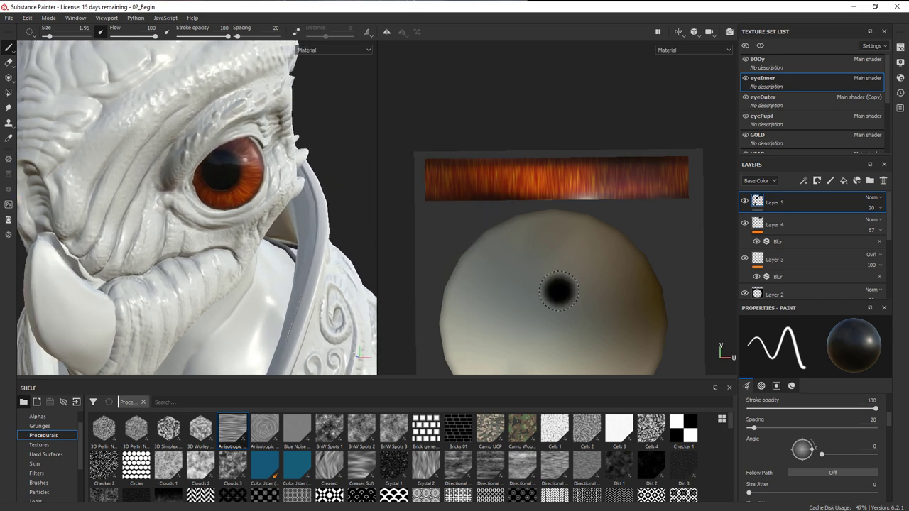
pyautogui.keyDown('alt'); pyautogui.moveTo(306, 308); pyautogui.dragTo(274, 292); pyautogui.keyUp('alt')
pyautogui.keyDown('alt'); pyautogui.moveTo(275, 292); pyautogui.dragTo(203, 286, button='right'); pyautogui.keyUp('alt')
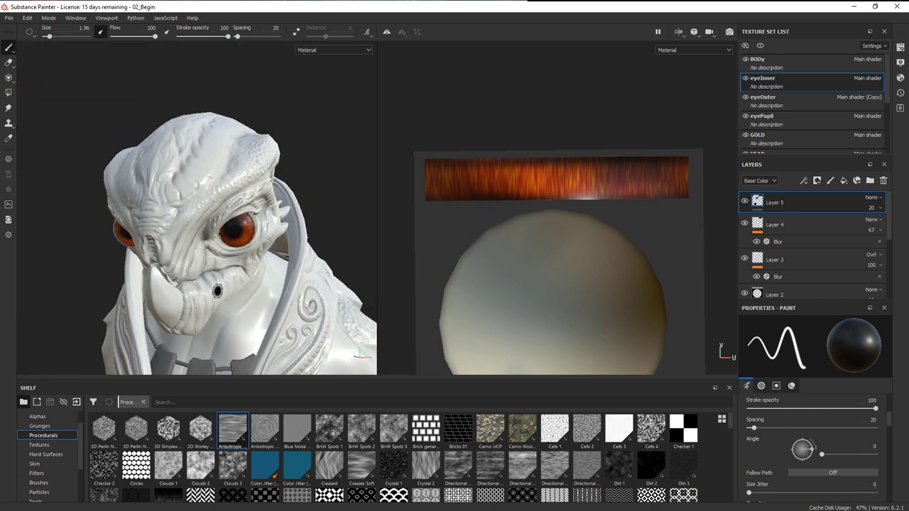
pyautogui.keyDown('alt'); pyautogui.moveTo(255, 276); pyautogui.dragTo(261, 268); pyautogui.keyUp('alt')
pyautogui.scroll(2, 260, 268)
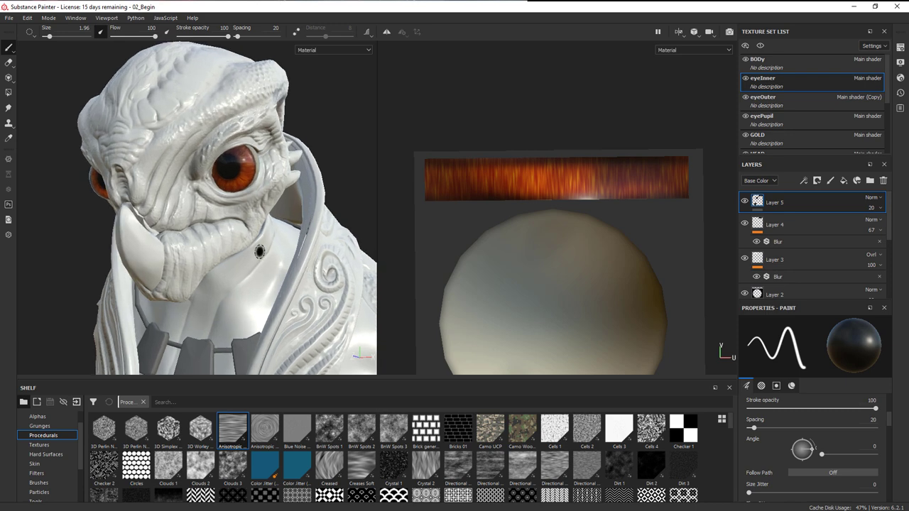
pyautogui.keyDown('alt'); pyautogui.moveTo(307, 285); pyautogui.dragTo(238, 259, button='right'); pyautogui.keyUp('alt')
pyautogui.keyDown('alt'); pyautogui.moveTo(238, 259); pyautogui.dragTo(180, 129, button='middle'); pyautogui.keyUp('alt')
pyautogui.keyDown('alt'); pyautogui.moveTo(337, 253); pyautogui.dragTo(284, 137, button='middle'); pyautogui.keyUp('alt')
pyautogui.keyDown('alt'); pyautogui.moveTo(335, 336); pyautogui.dragTo(306, 148, button='middle'); pyautogui.keyUp('alt')
pyautogui.keyDown('alt'); pyautogui.moveTo(315, 306); pyautogui.dragTo(264, 280, button='right'); pyautogui.keyUp('alt')
pyautogui.keyDown('alt'); pyautogui.moveTo(263, 280); pyautogui.dragTo(304, 465, button='middle'); pyautogui.keyUp('alt')
pyautogui.keyDown('alt'); pyautogui.moveTo(284, 213); pyautogui.dragTo(288, 317, button='middle'); pyautogui.keyUp('alt')
pyautogui.keyDown('alt'); pyautogui.moveTo(313, 235); pyautogui.dragTo(450, 277, button='right'); pyautogui.keyUp('alt')
pyautogui.keyDown('alt'); pyautogui.moveTo(216, 147); pyautogui.dragTo(178, 210, button='middle'); pyautogui.keyUp('alt')
pyautogui.keyDown('alt'); pyautogui.moveTo(270, 277); pyautogui.dragTo(360, 308, button='right'); pyautogui.keyUp('alt')
pyautogui.keyDown('alt'); pyautogui.moveTo(272, 213); pyautogui.dragTo(249, 238, button='middle'); pyautogui.keyUp('alt')
pyautogui.keyDown('alt'); pyautogui.moveTo(203, 263); pyautogui.dragTo(235, 275, button='right'); pyautogui.keyUp('alt')
pyautogui.keyDown('alt'); pyautogui.moveTo(235, 274); pyautogui.dragTo(251, 291); pyautogui.keyUp('alt')
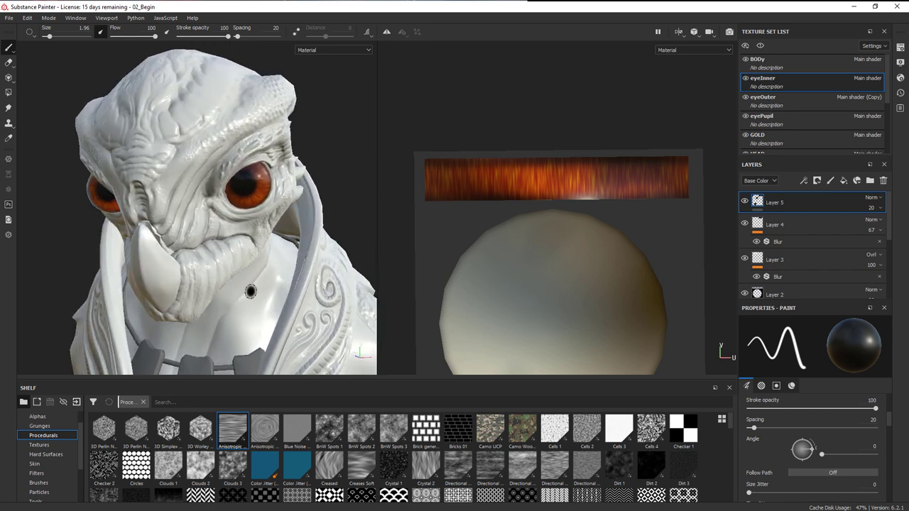